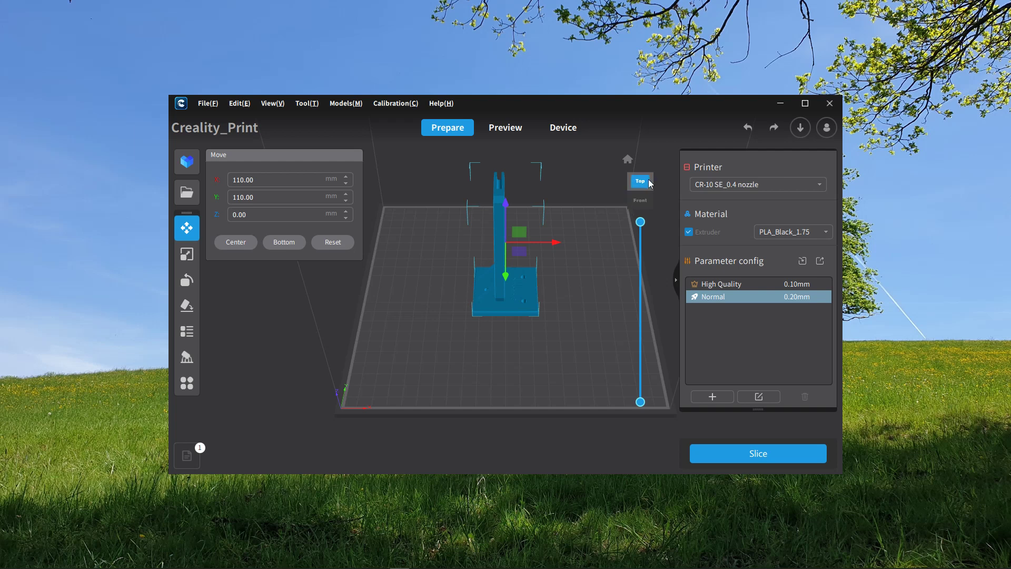
# - Examine the bracket model on the build plate from its right, back, left and front sides, and return to the home view
pyautogui.moveTo(650, 182); pyautogui.dragTo(652, 184)
pyautogui.click(652, 185)
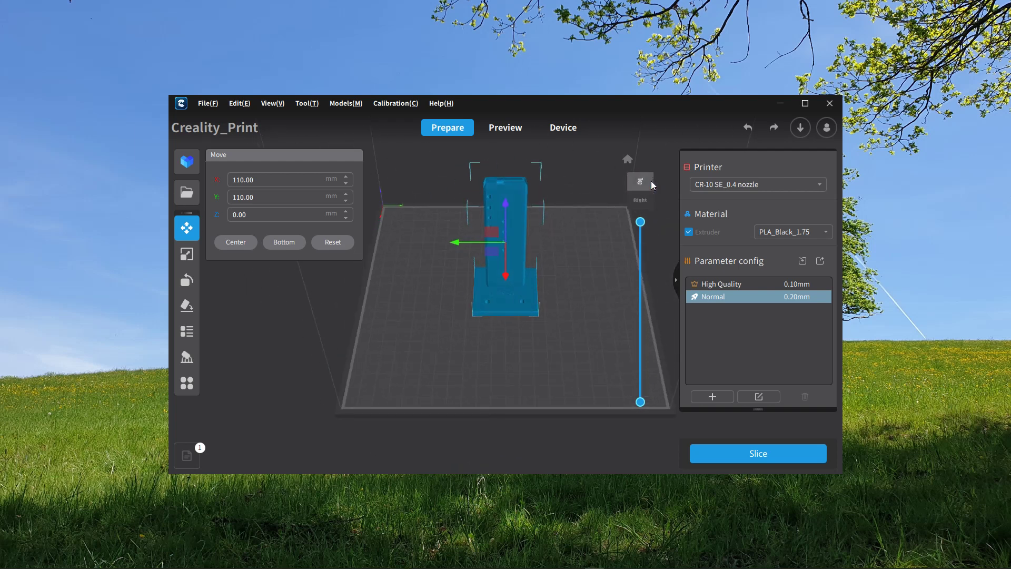
pyautogui.click(652, 184)
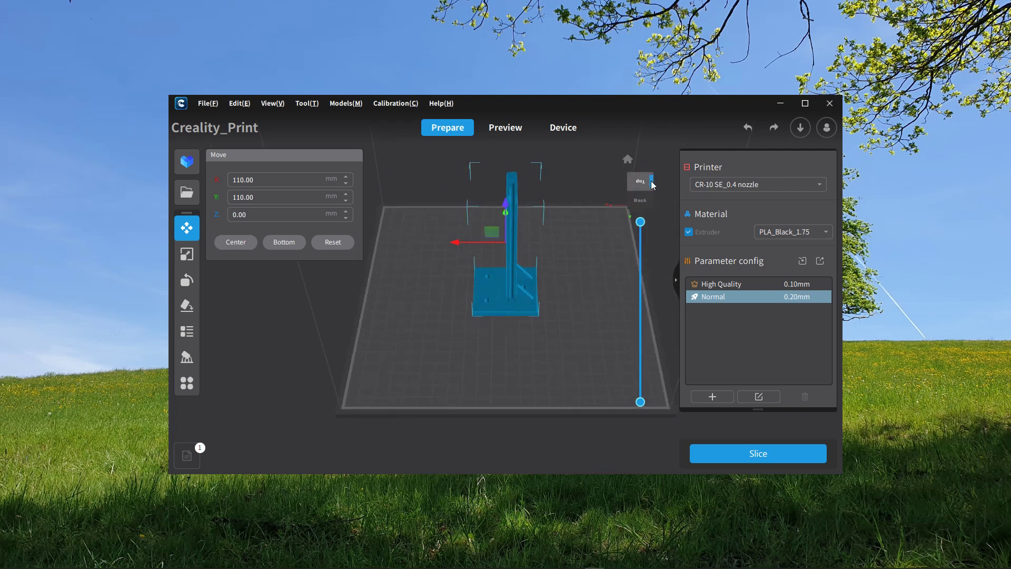
pyautogui.click(646, 184)
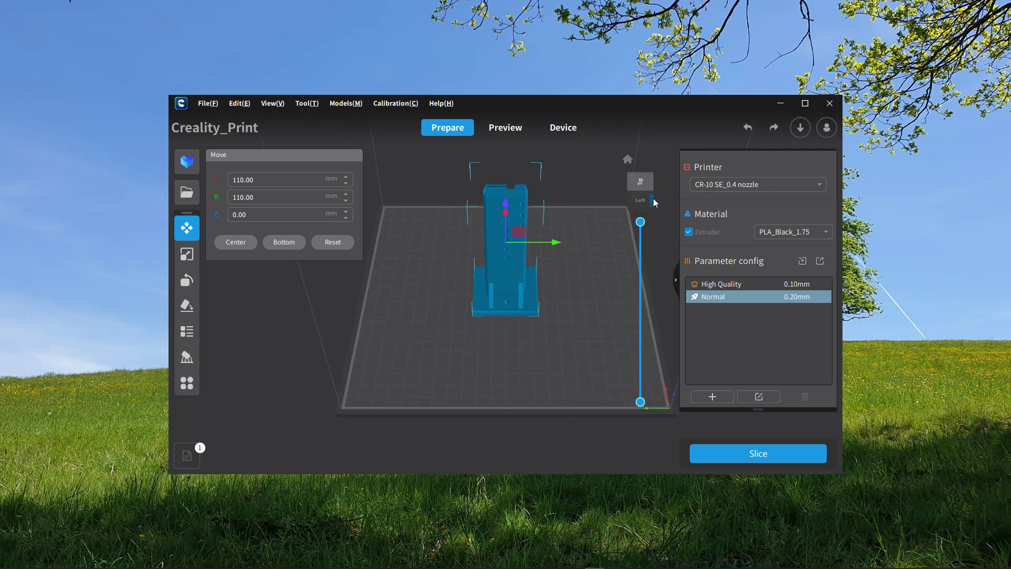
pyautogui.click(653, 202)
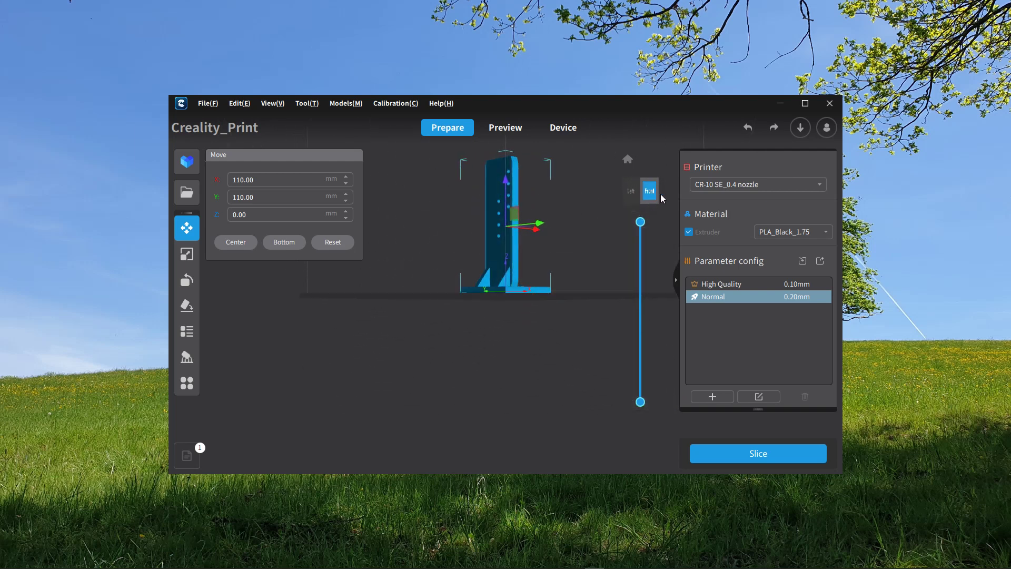
pyautogui.click(660, 195)
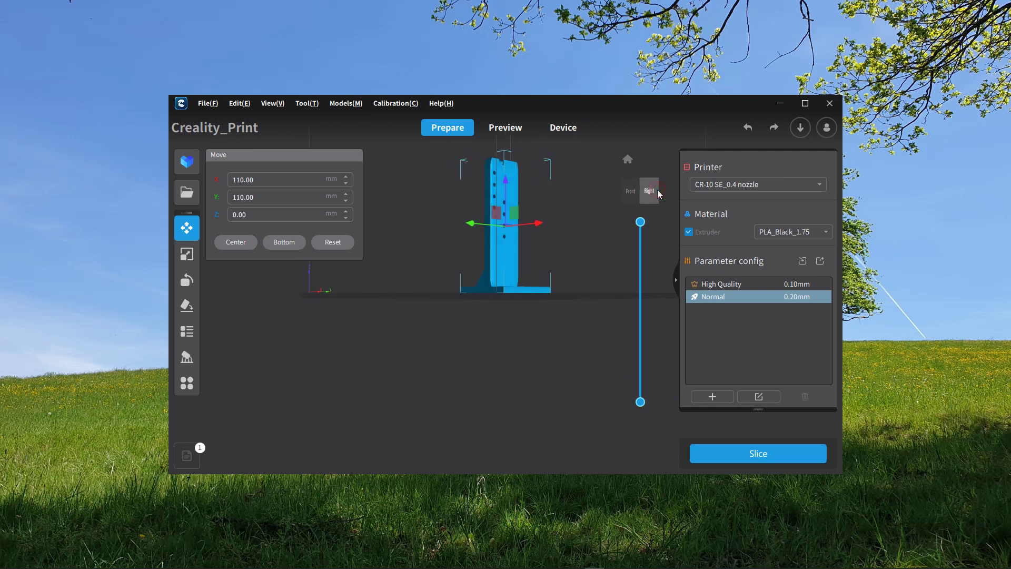
pyautogui.click(658, 195)
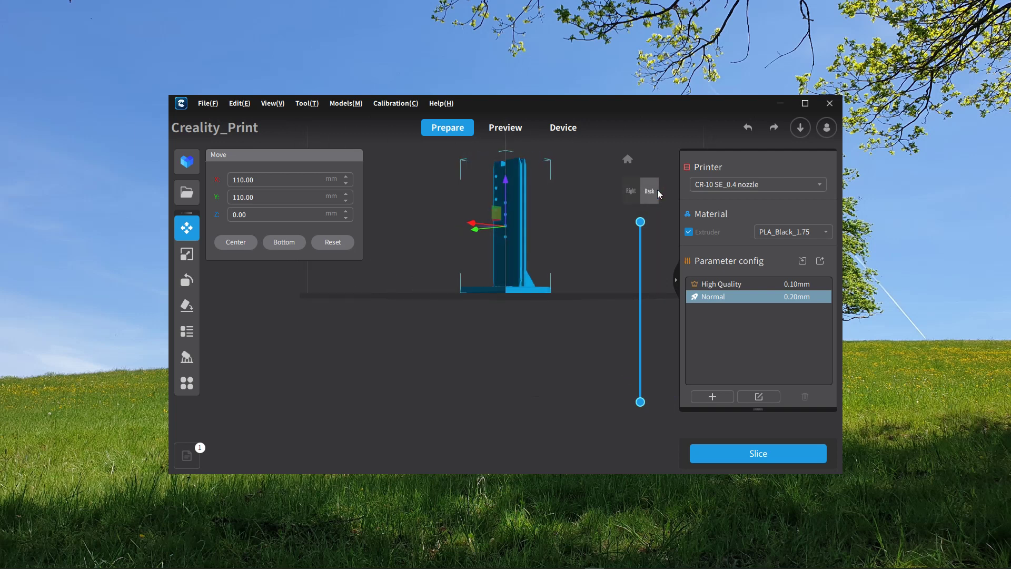
pyautogui.click(627, 159)
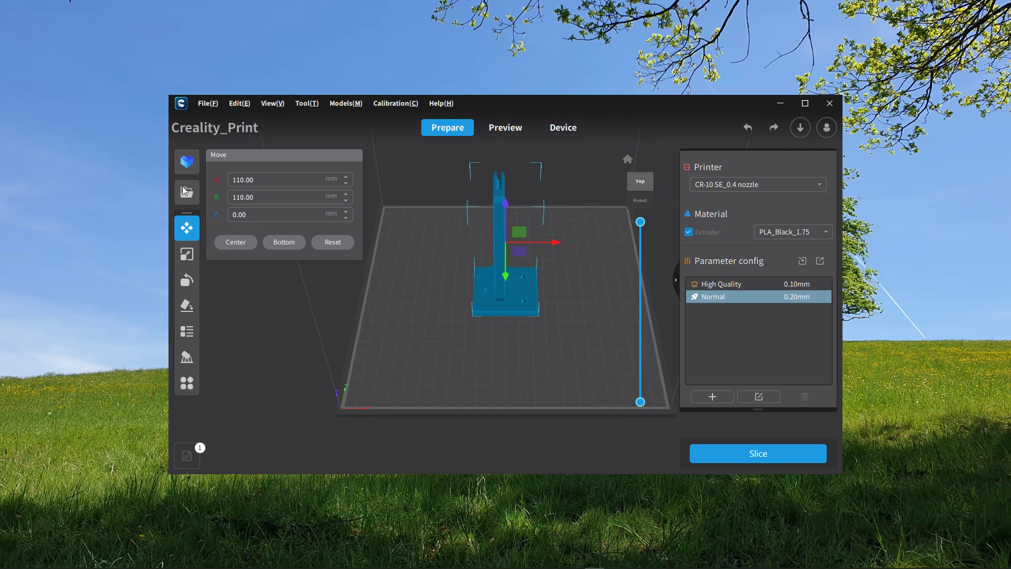
# - Look over the model's scale, rotation and lay-flat controls without changing any values
pyautogui.click(187, 255)
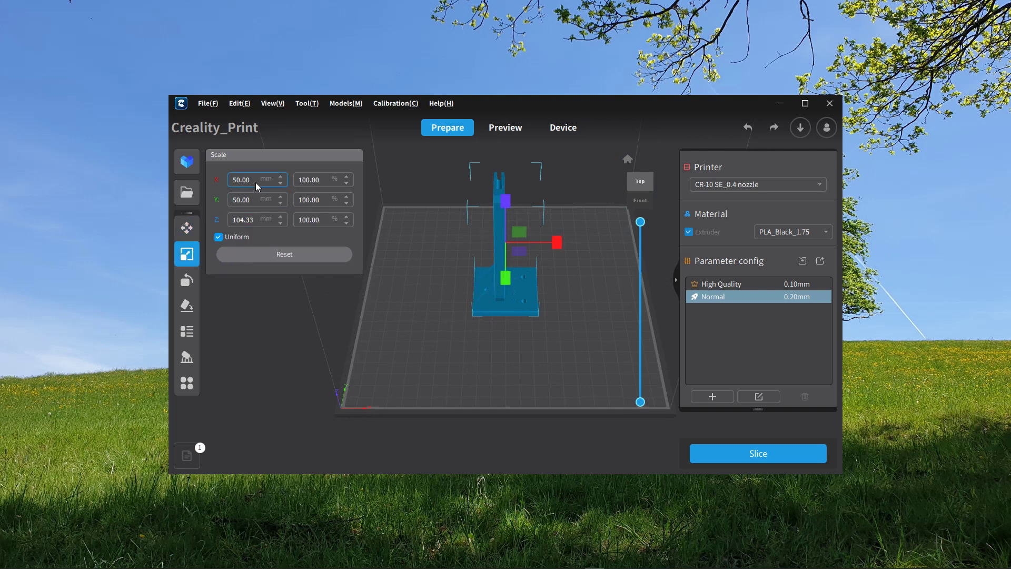
pyautogui.click(318, 200)
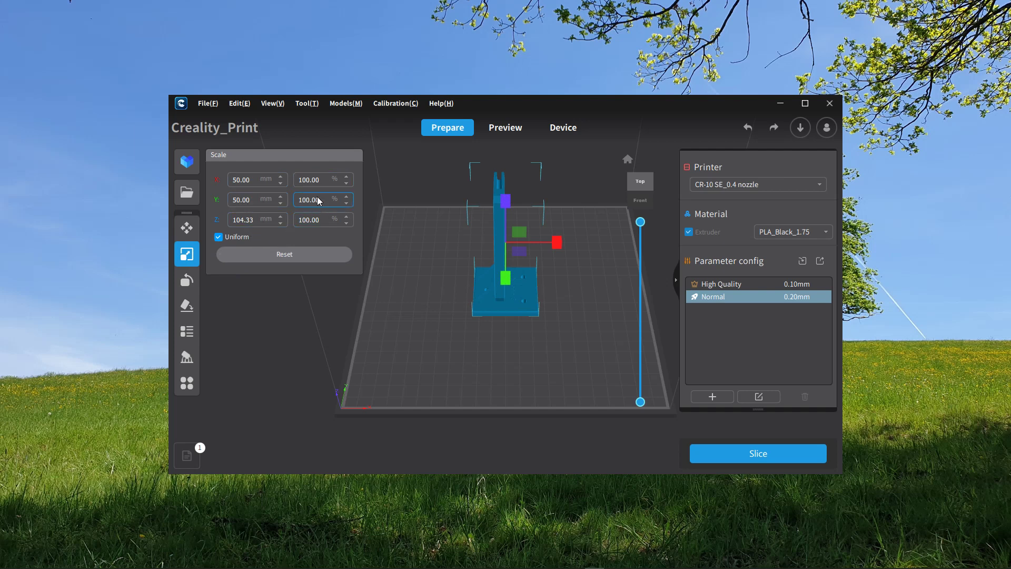
pyautogui.click(188, 282)
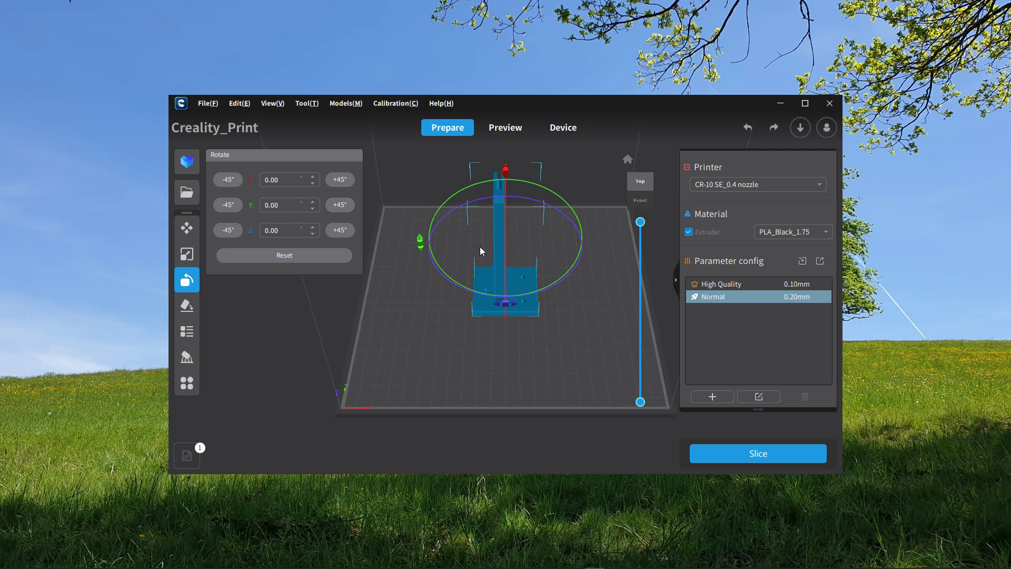
pyautogui.click(188, 306)
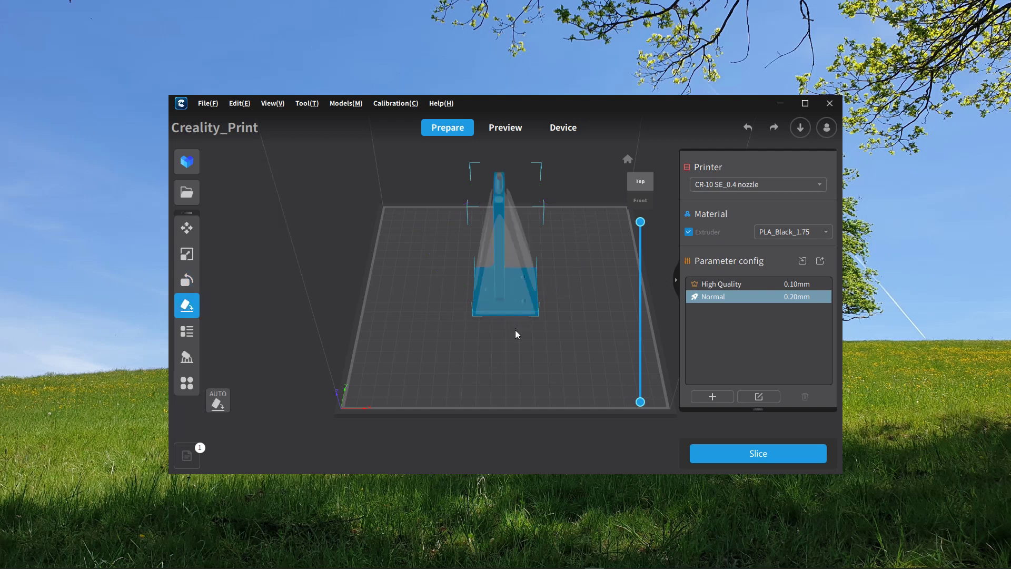
# - Try the left-to-right, right-to-left and centre layouts on the model, finishing with the automatic Intelligent arrangement
pyautogui.click(197, 332)
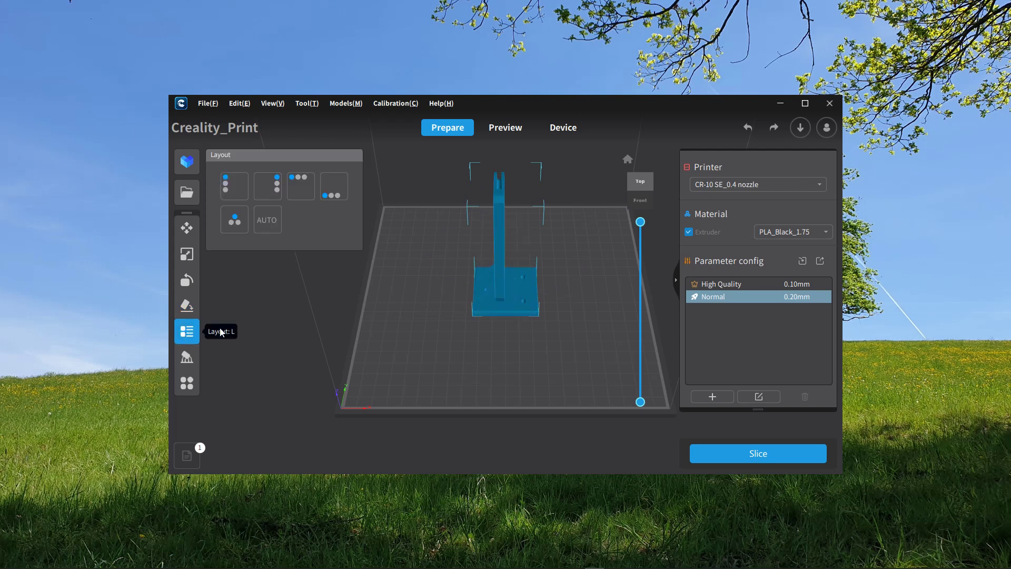
pyautogui.click(232, 187)
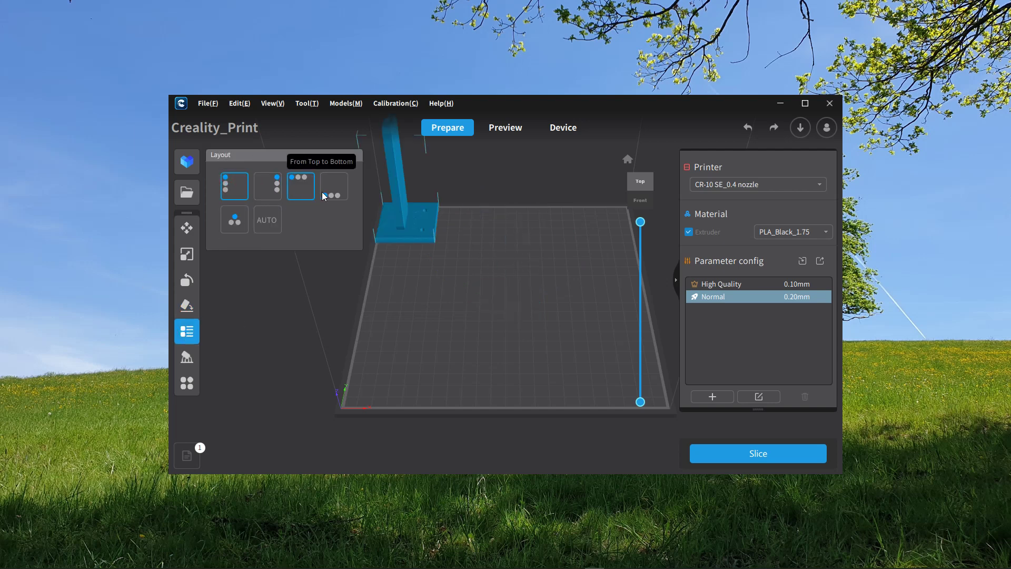
pyautogui.click(274, 185)
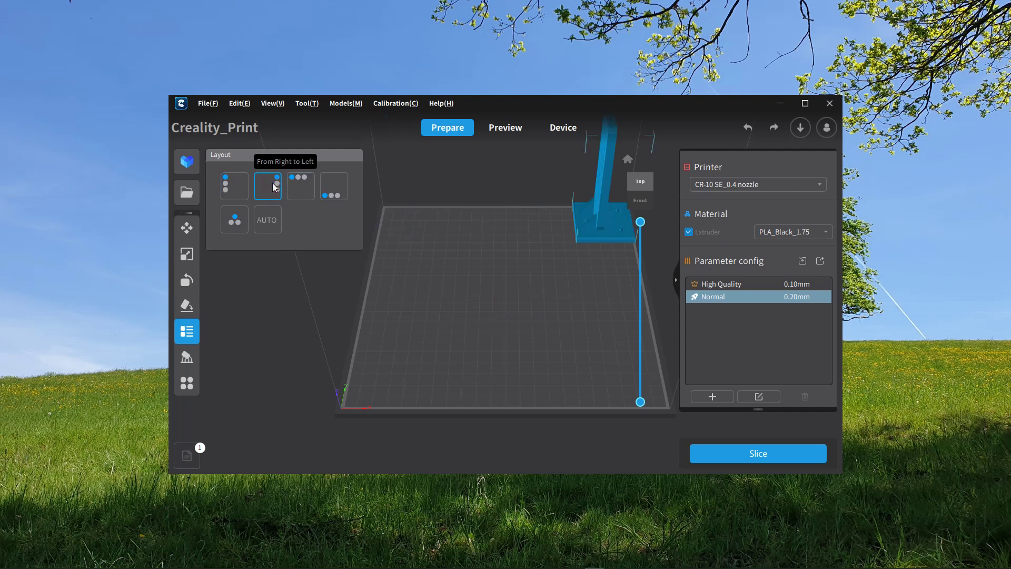
pyautogui.click(234, 220)
pyautogui.click(273, 219)
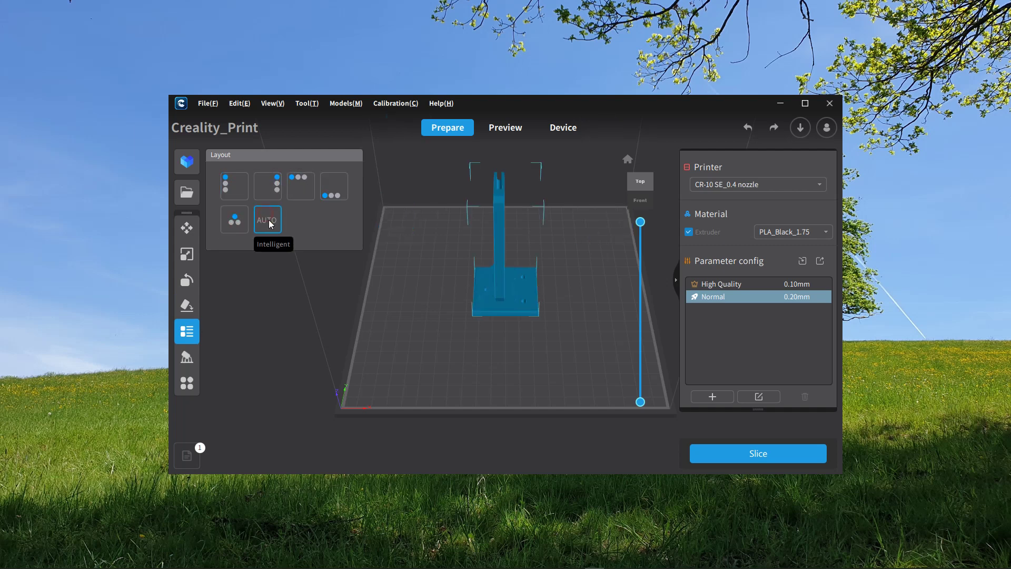
# - Open the support settings and examine the model from the top, front, back and right for areas that could need support
pyautogui.click(186, 360)
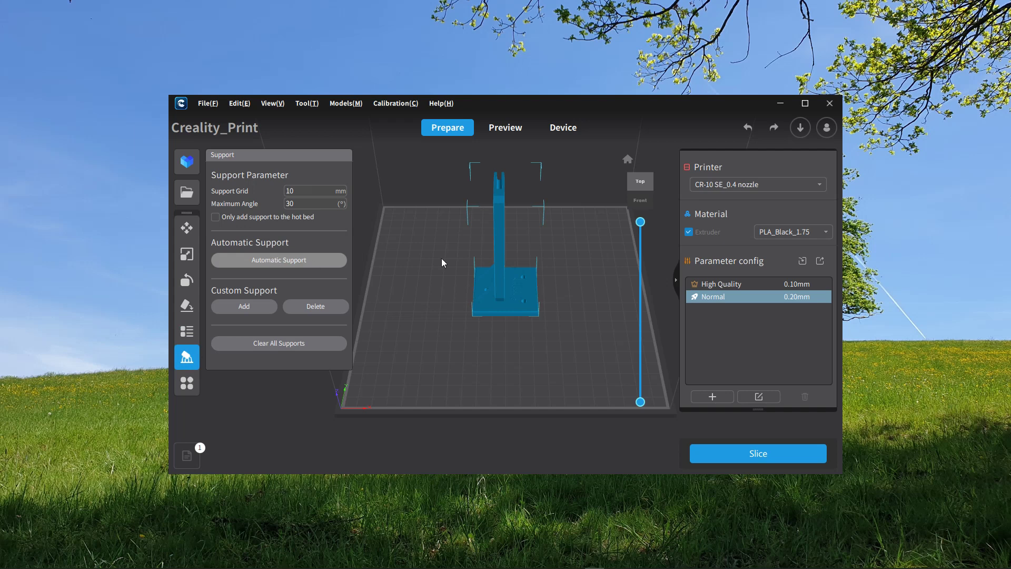
pyautogui.click(651, 199)
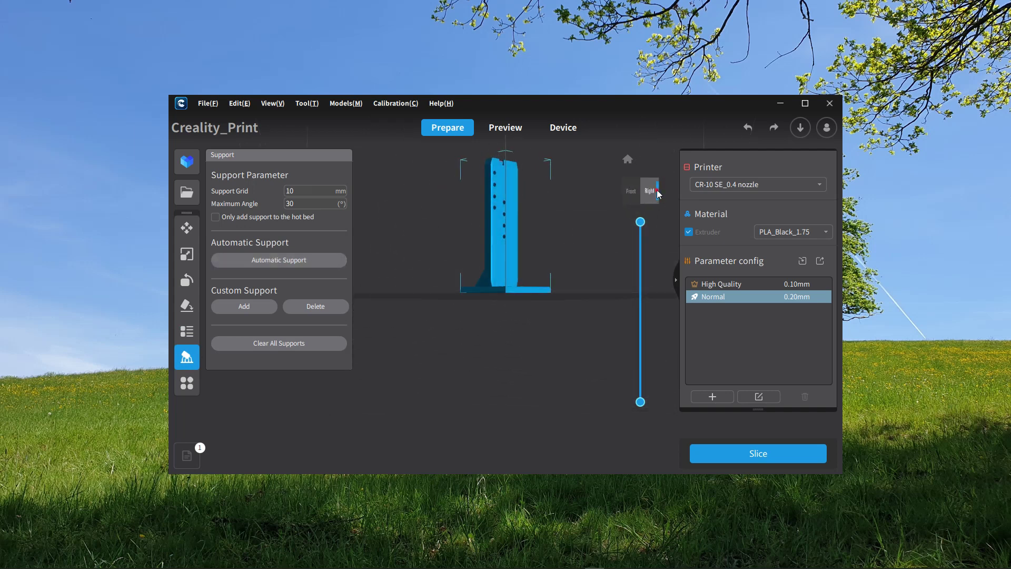
pyautogui.click(658, 193)
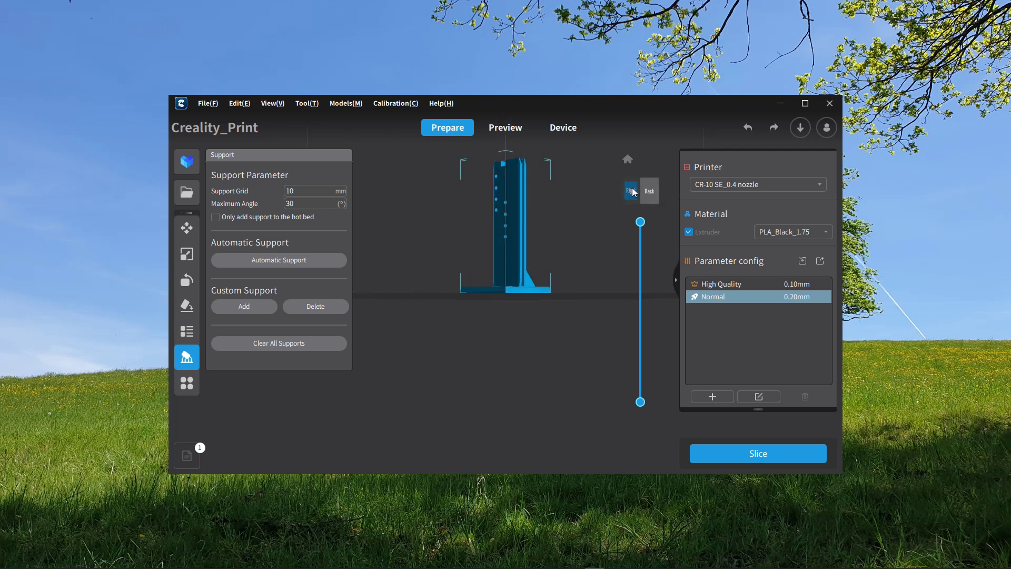
pyautogui.click(632, 165)
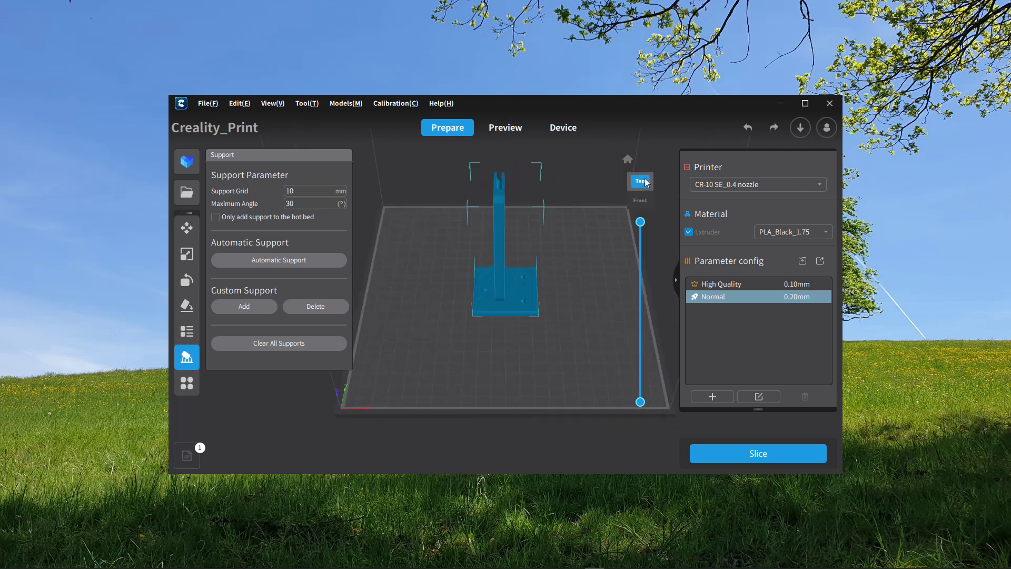
pyautogui.click(640, 182)
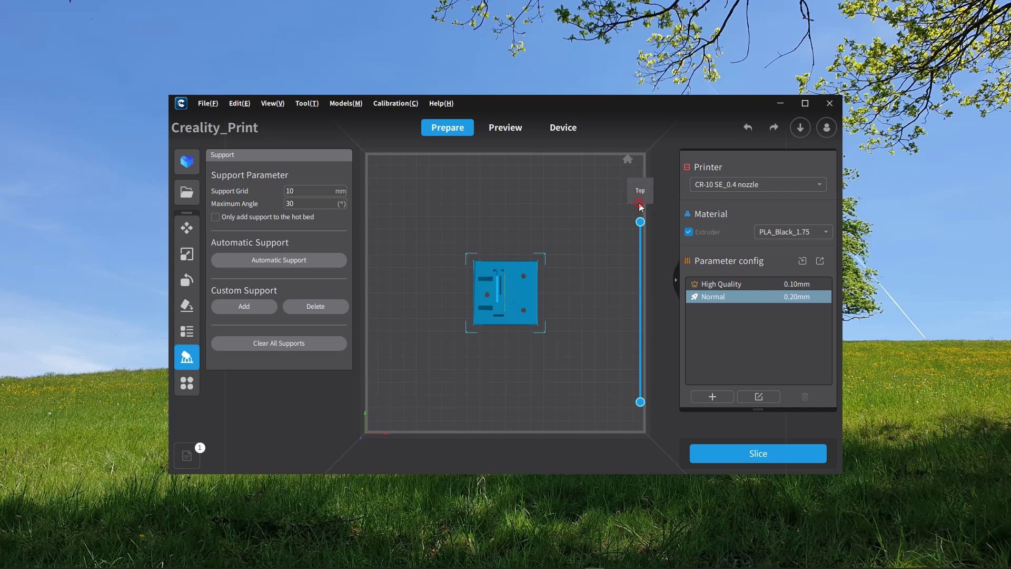
pyautogui.click(643, 205)
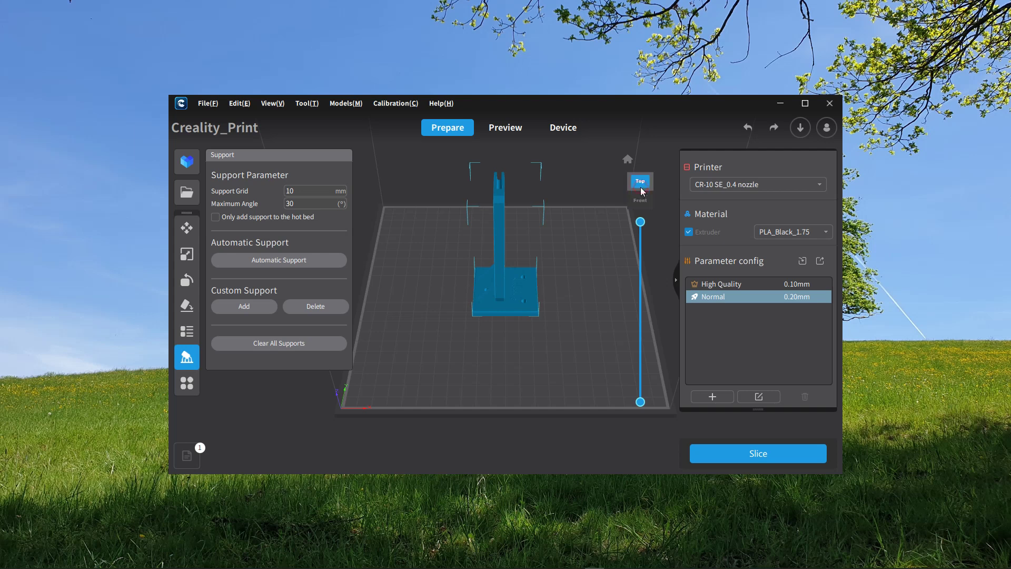
pyautogui.click(641, 194)
pyautogui.click(641, 206)
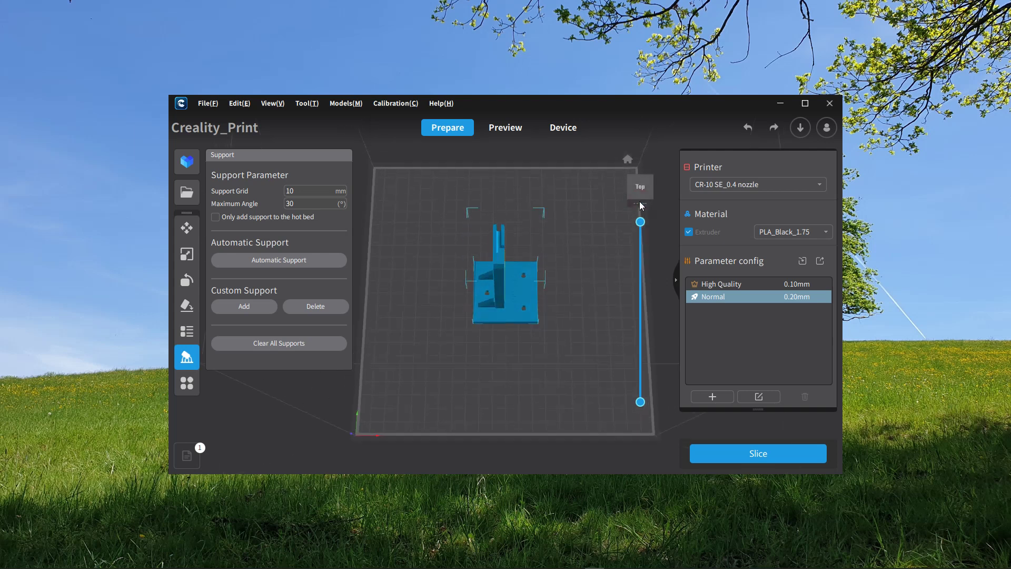
pyautogui.click(642, 201)
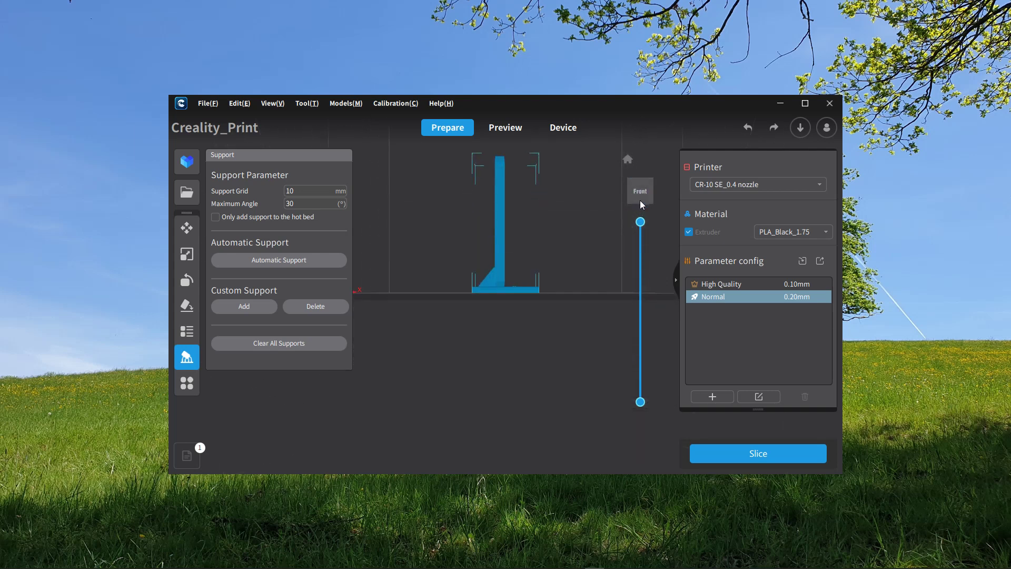
pyautogui.click(653, 196)
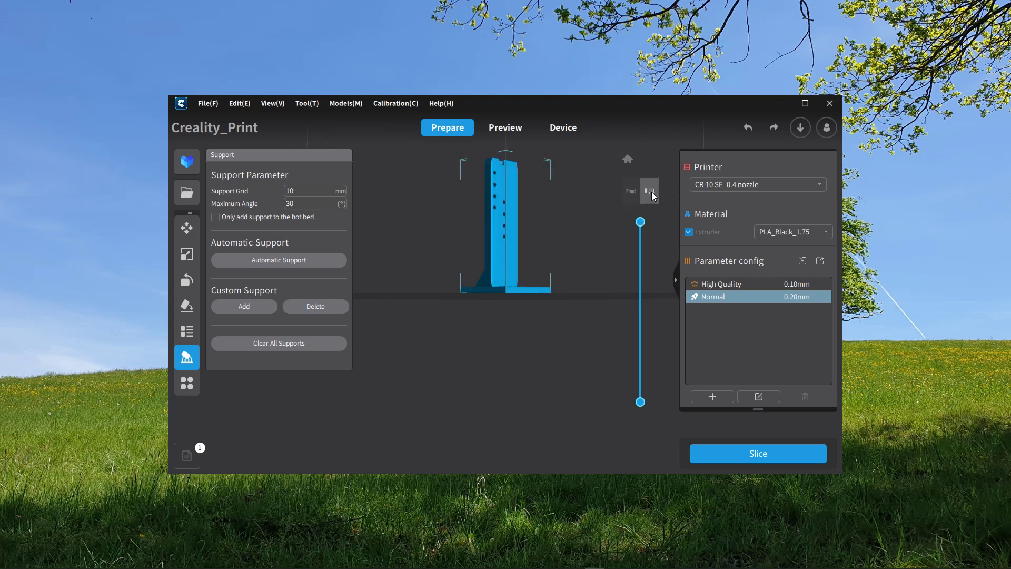
pyautogui.click(656, 193)
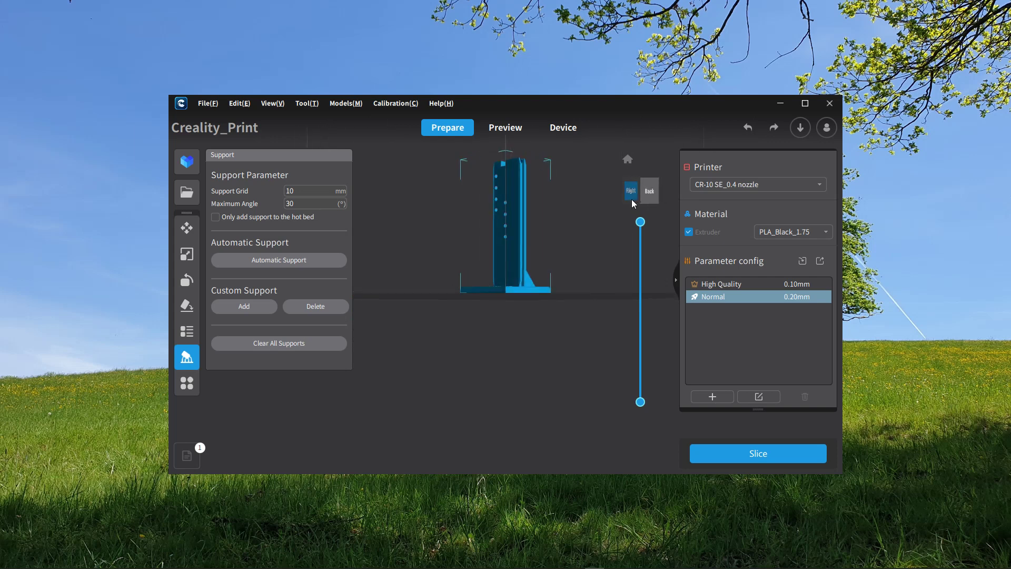
pyautogui.click(635, 192)
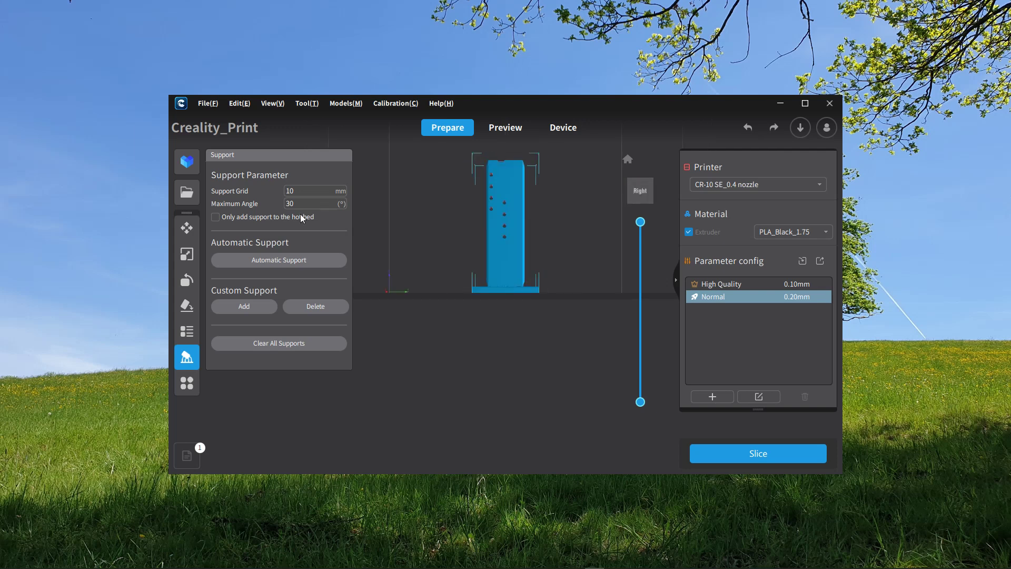
# - Try automatic support generation on the model, clear all supports, and return to the home view
pyautogui.click(280, 260)
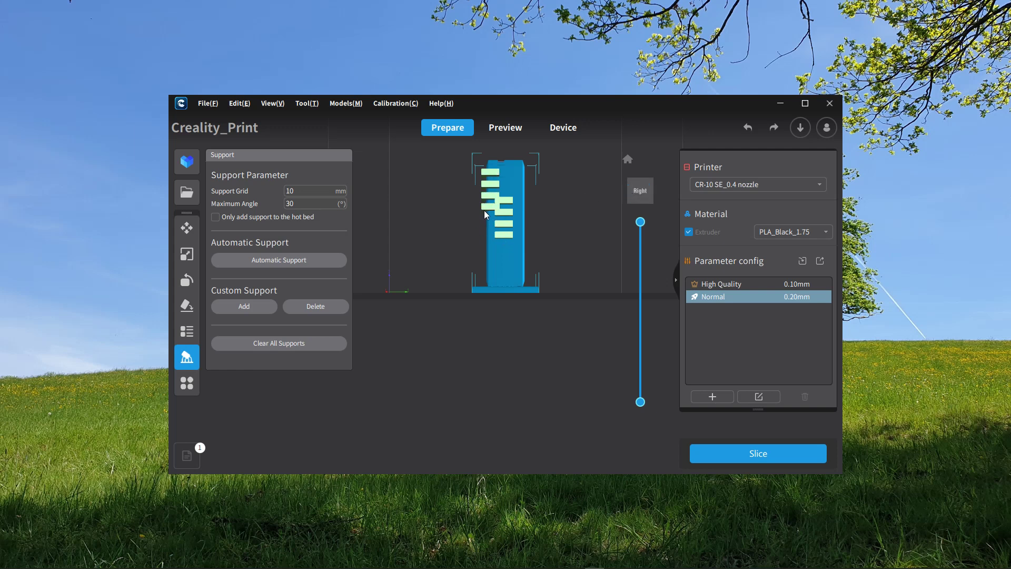
pyautogui.click(275, 346)
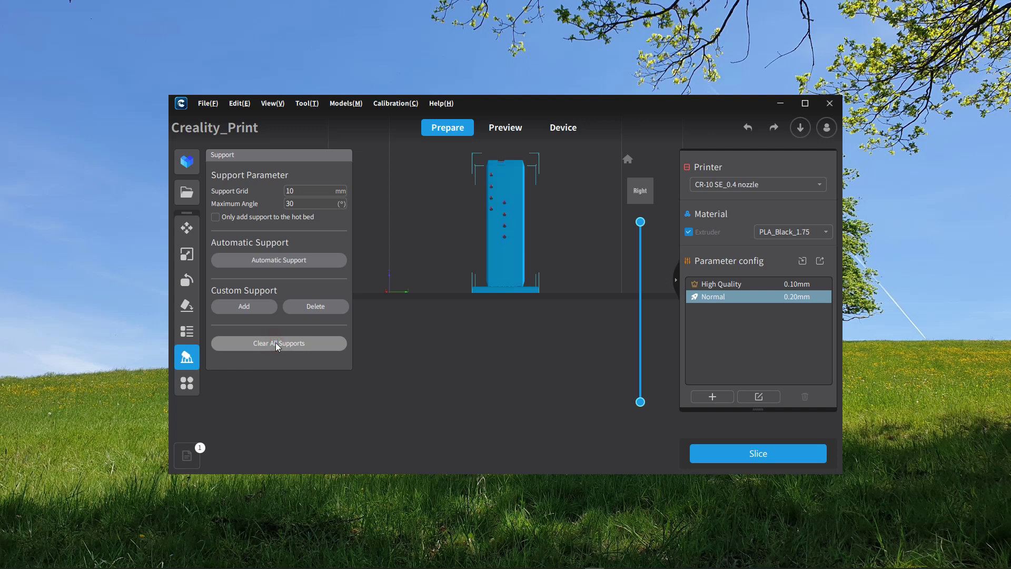
pyautogui.click(628, 159)
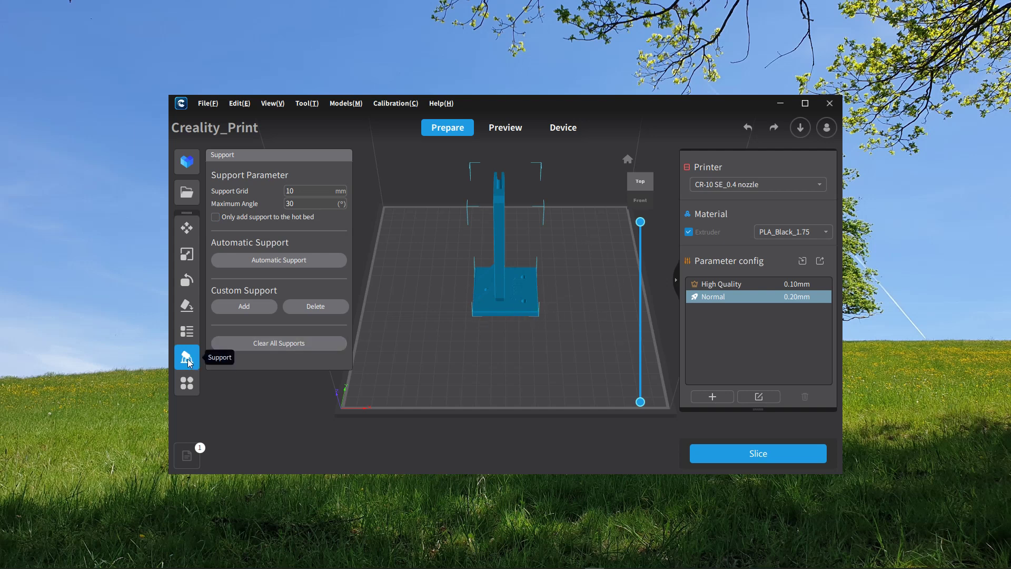
# - Look over the additional model tools and the recommended models in the model library, closing both
pyautogui.click(188, 386)
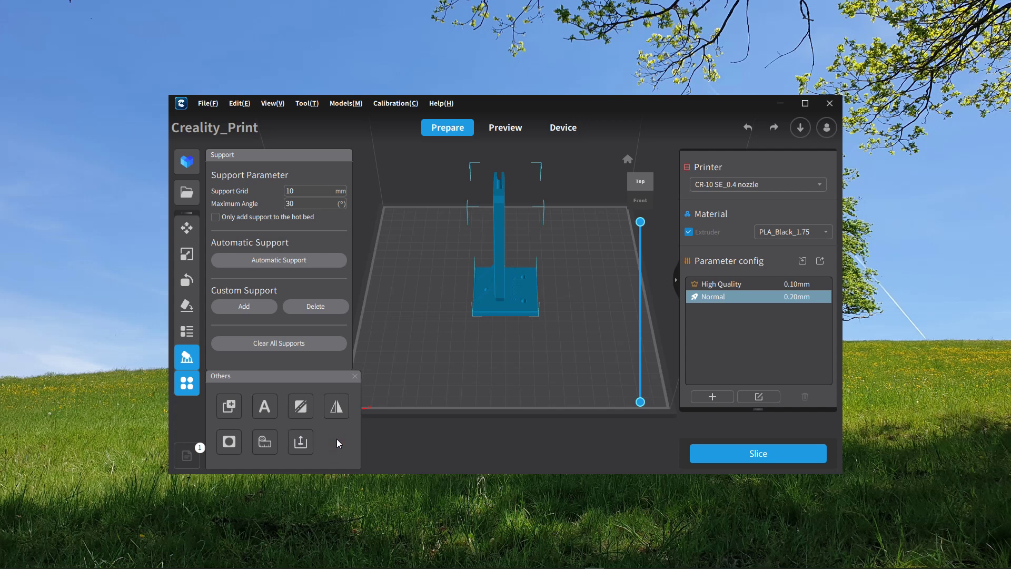
pyautogui.click(375, 437)
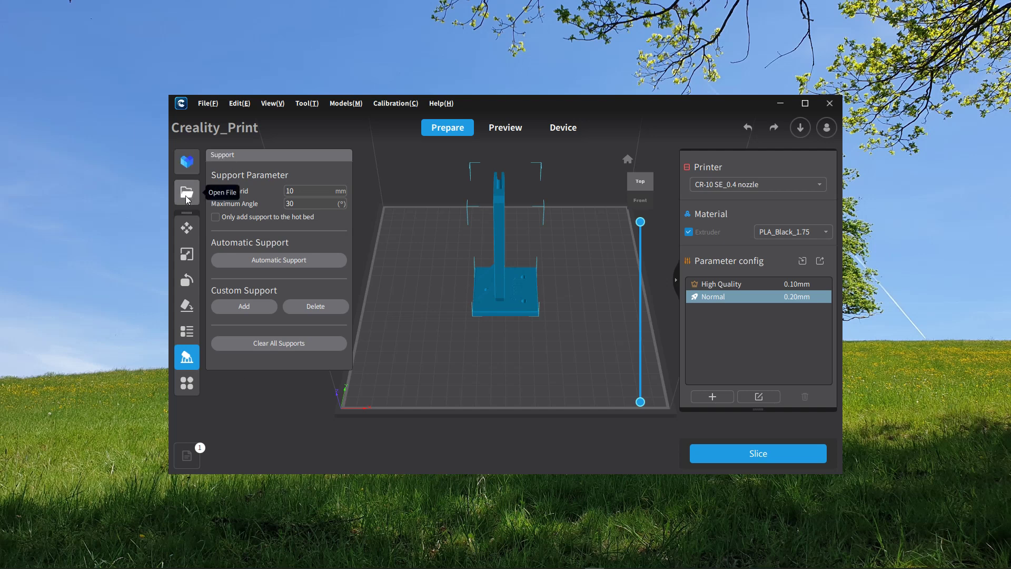
pyautogui.click(187, 163)
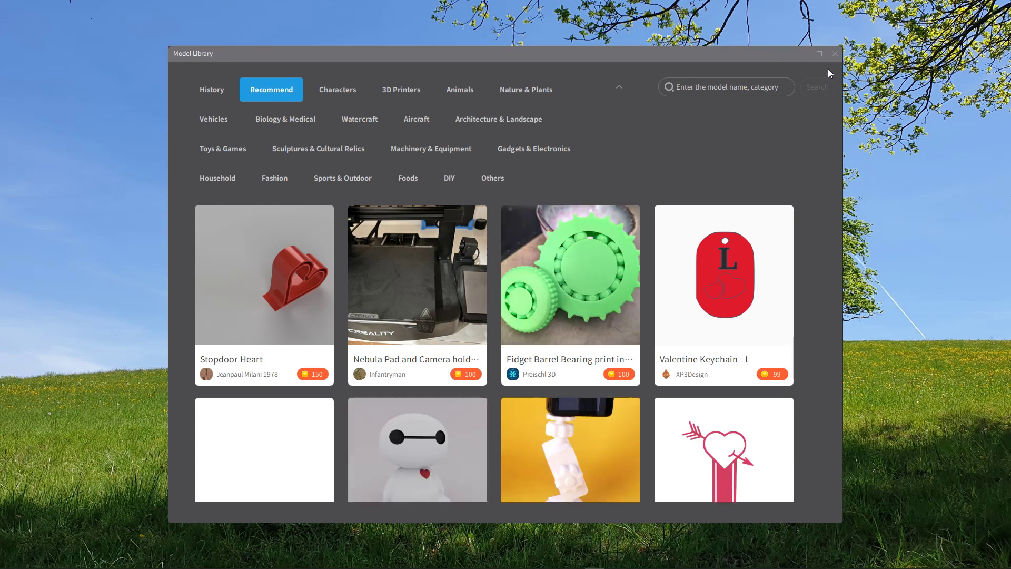
pyautogui.click(835, 55)
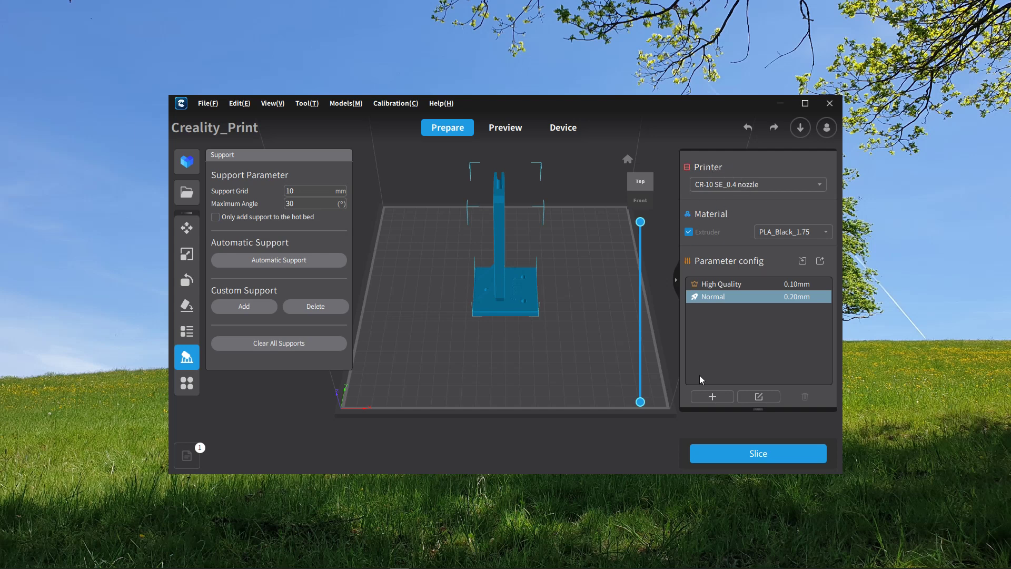
# - Open the printer management settings to view the basic parameters of the CR-10 SE_0.4 nozzle profile
pyautogui.click(820, 185)
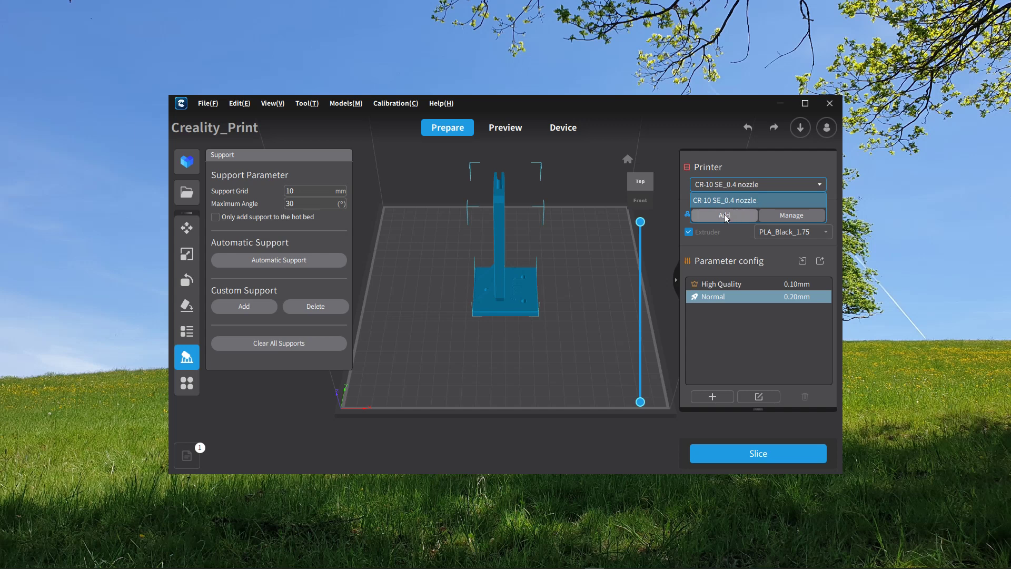
pyautogui.click(791, 216)
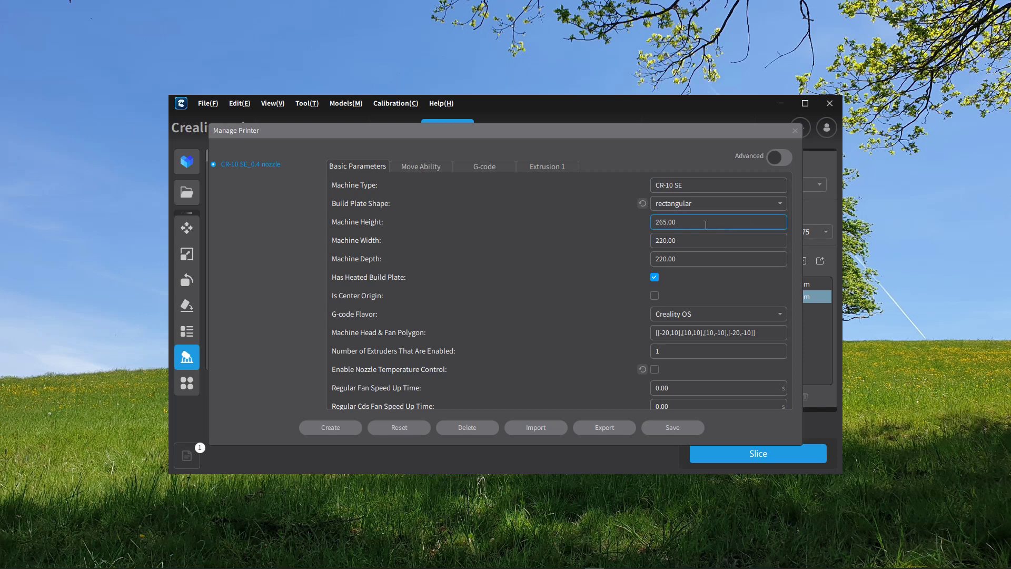
# - Review the remaining basic parameters, the speed, acceleration and jitter limits, and the start and end G-code of the printer profile
pyautogui.scroll(-3, 669, 261)
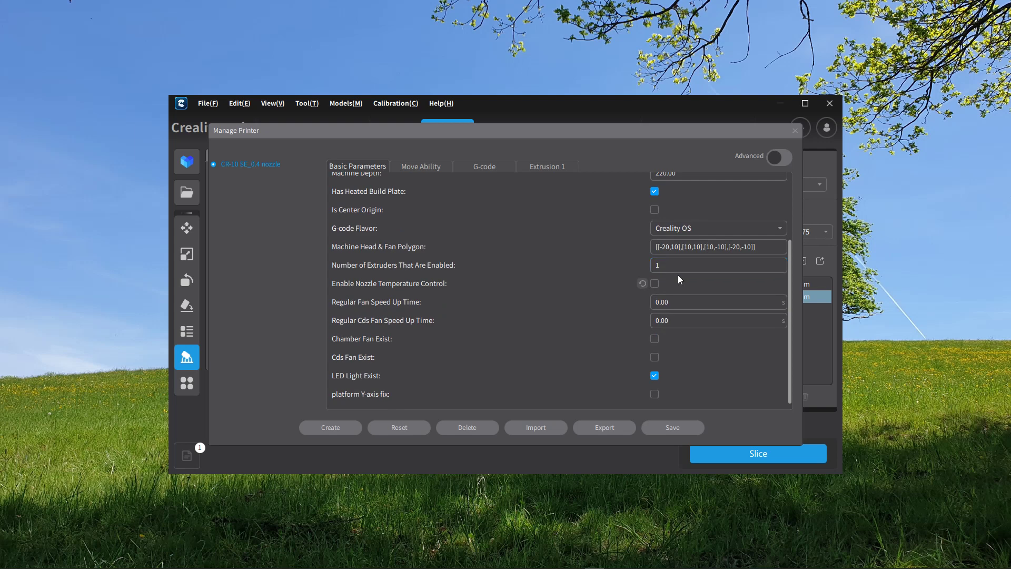
pyautogui.scroll(3, 667, 267)
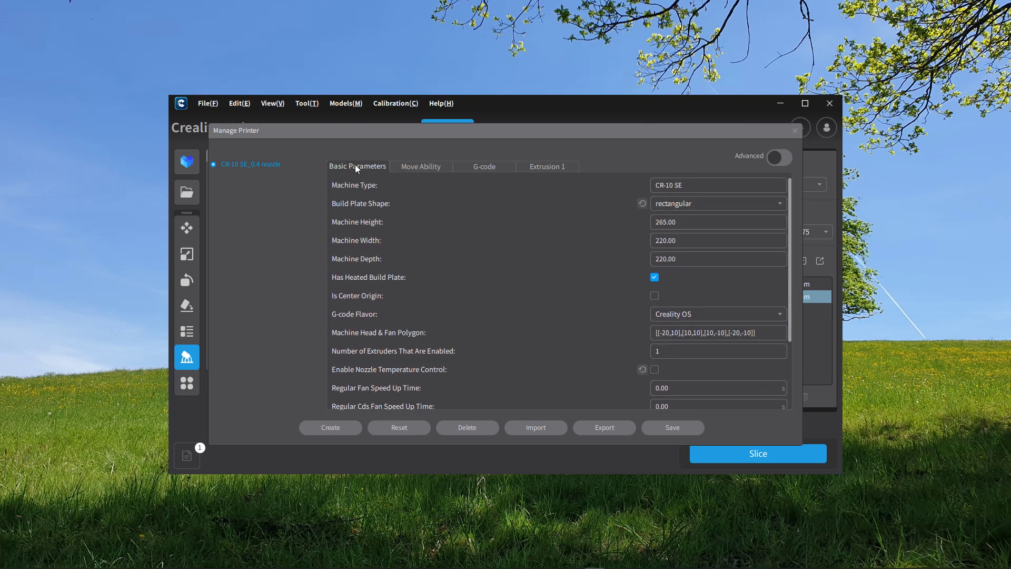
pyautogui.click(427, 166)
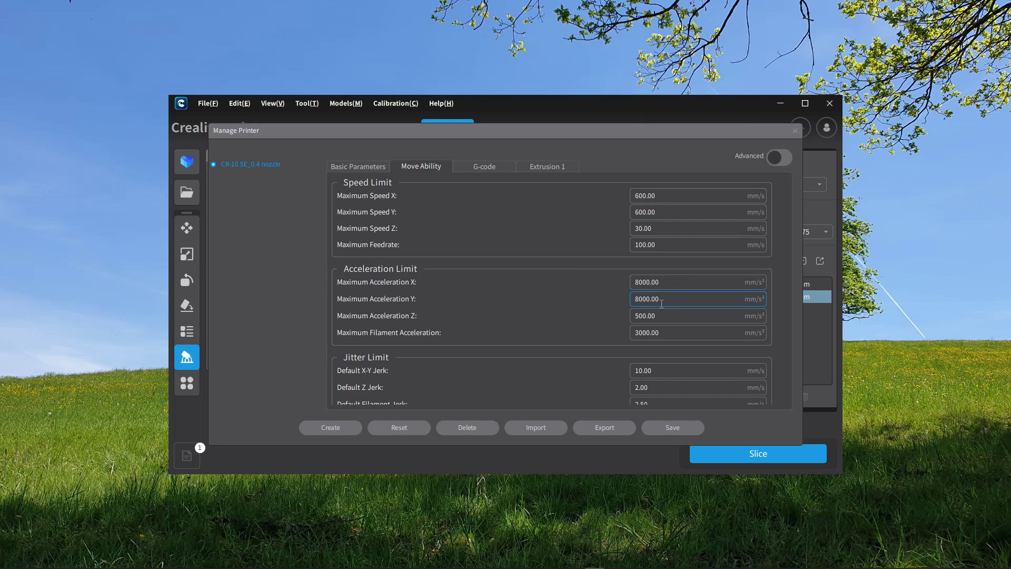
pyautogui.scroll(-2, 587, 311)
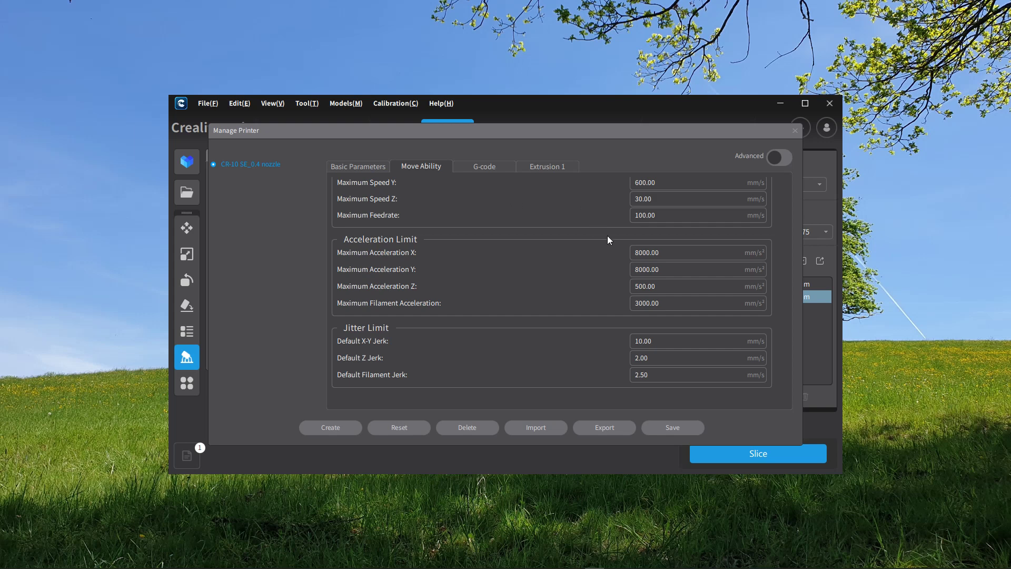
pyautogui.scroll(2, 579, 239)
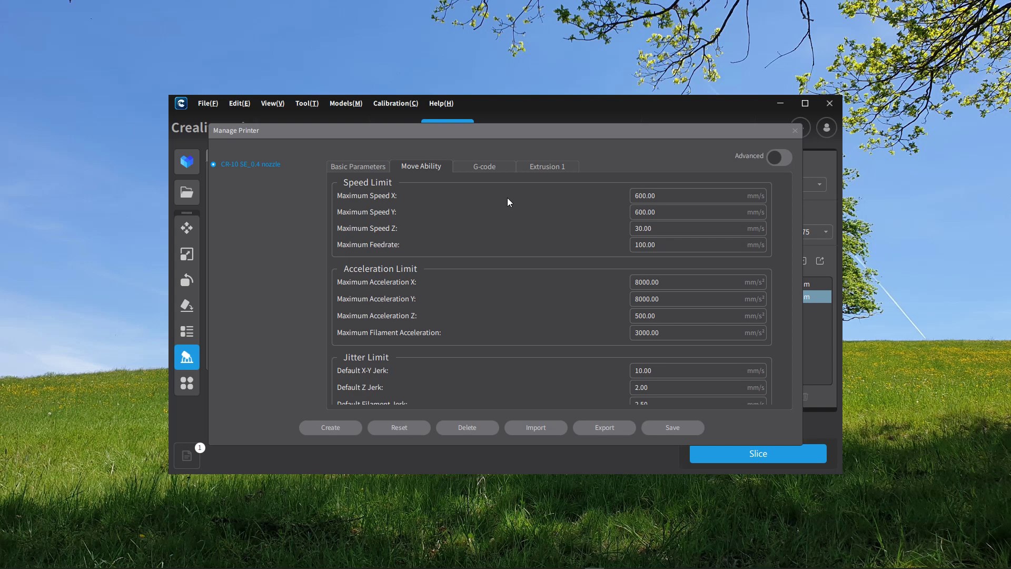
pyautogui.click(486, 166)
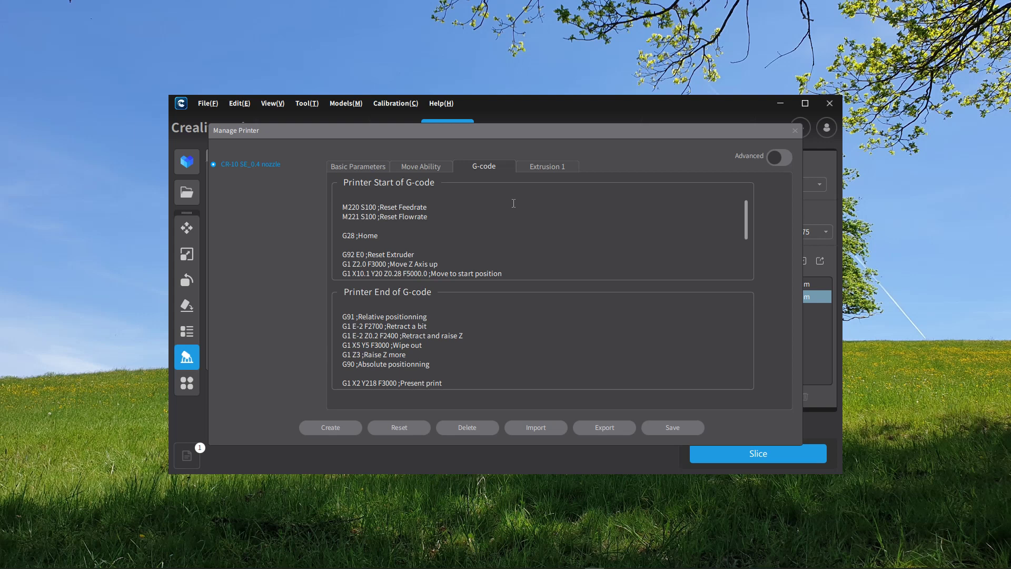
# - Review the Extrusion 1 settings of the printer profile, covering nozzle, line width and retraction parameters
pyautogui.click(547, 166)
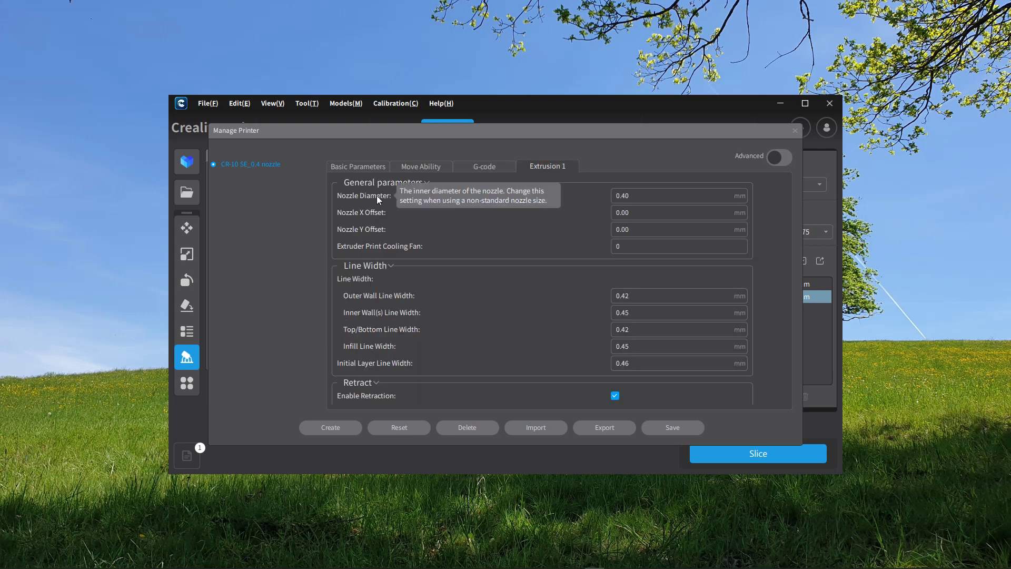
pyautogui.click(622, 195)
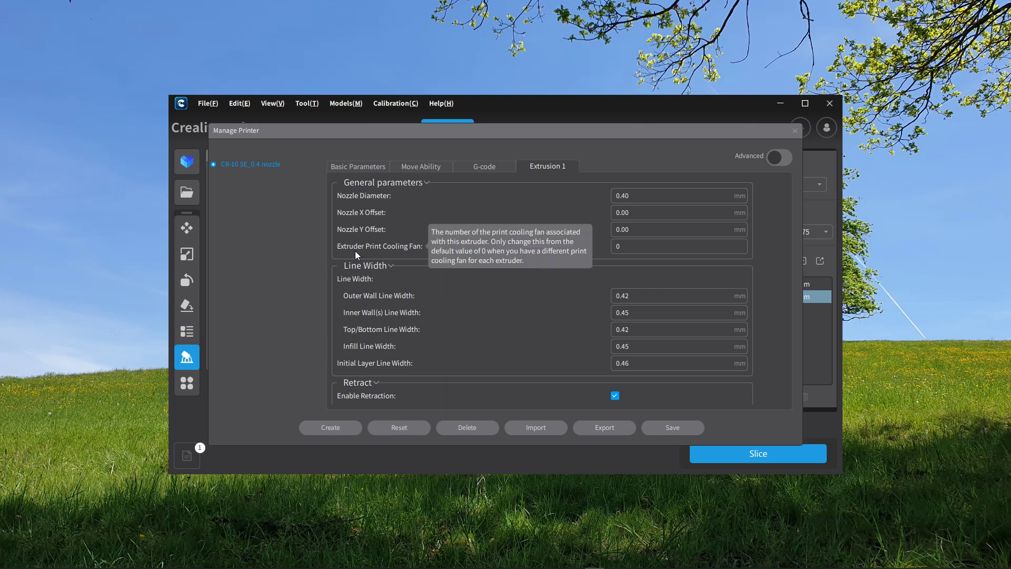
pyautogui.scroll(-10, 529, 306)
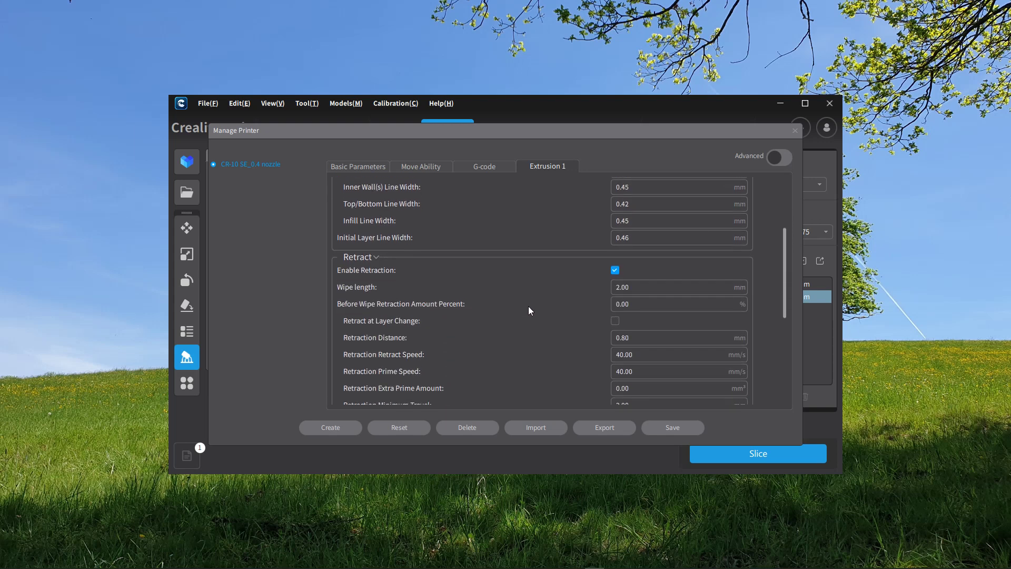
pyautogui.scroll(-6, 523, 305)
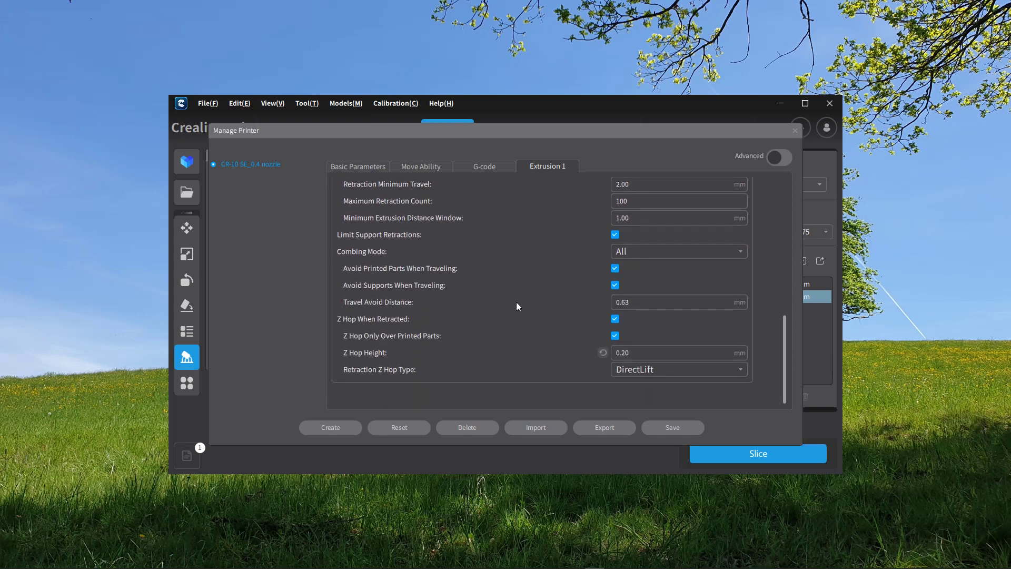
pyautogui.scroll(15, 516, 306)
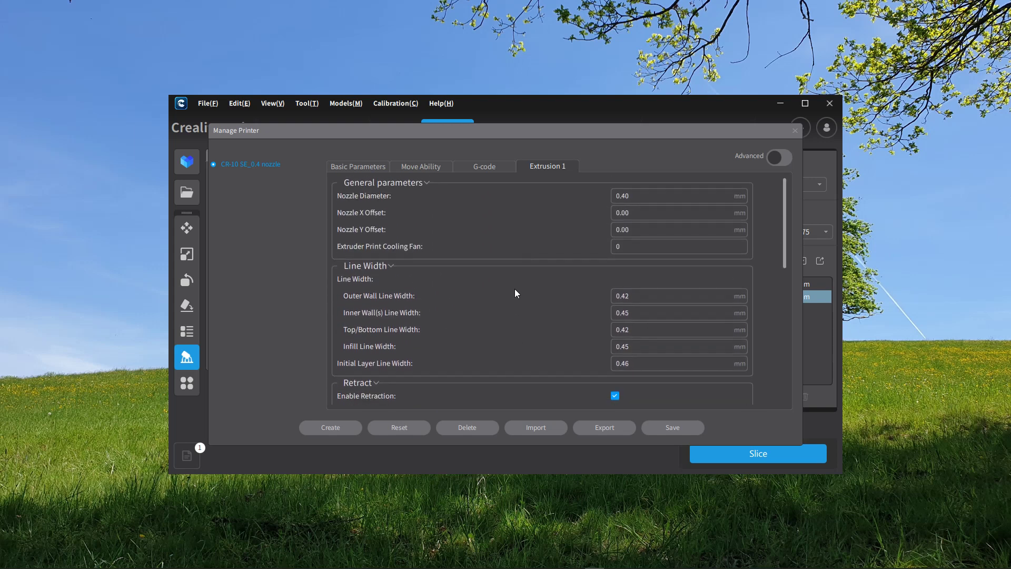
# - Show the advanced extrusion parameters for review, hide them again, and close the printer management settings
pyautogui.click(783, 158)
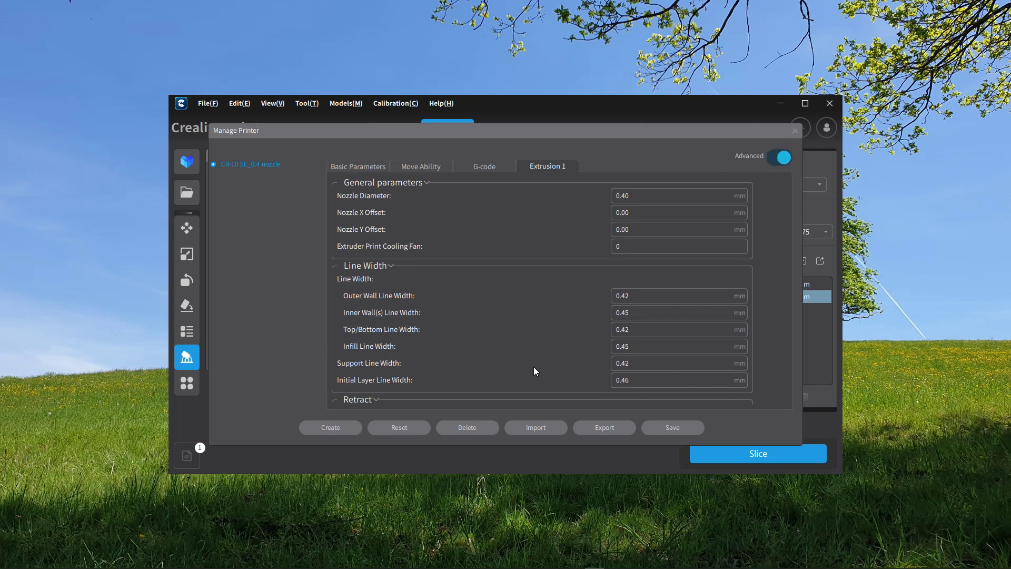
pyautogui.scroll(-15, 533, 286)
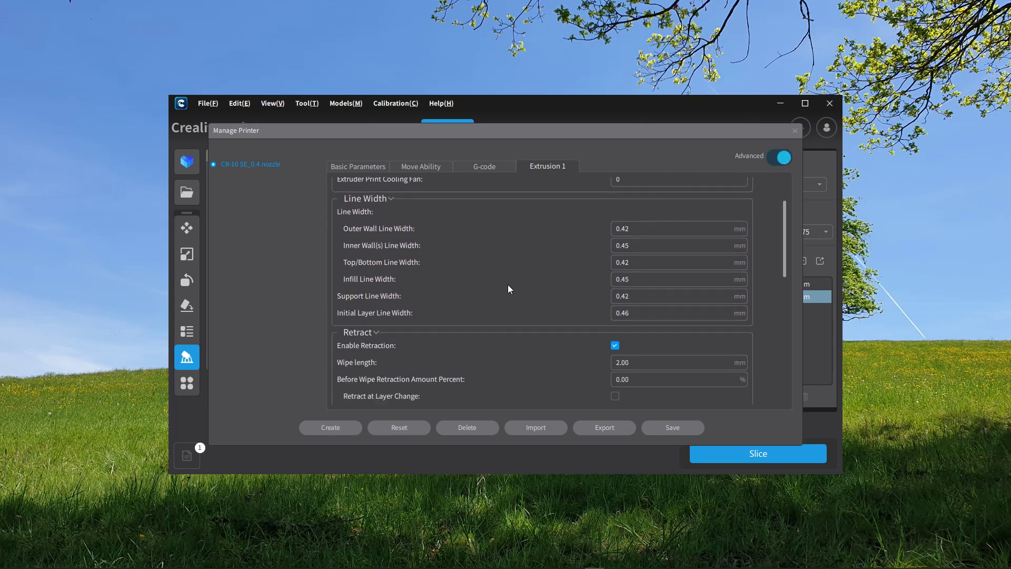
pyautogui.scroll(-1, 500, 342)
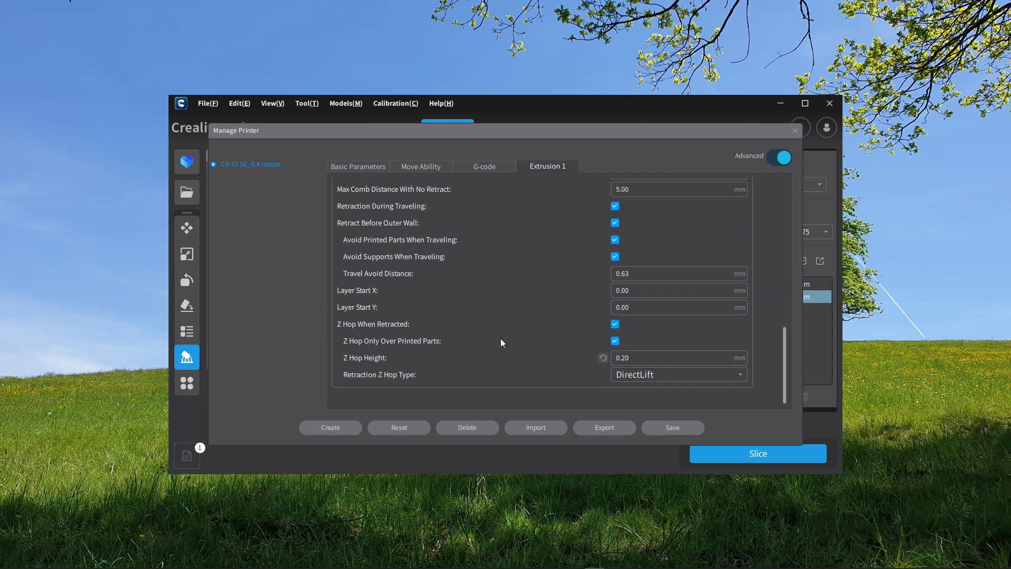
pyautogui.scroll(2, 535, 310)
pyautogui.scroll(15, 535, 316)
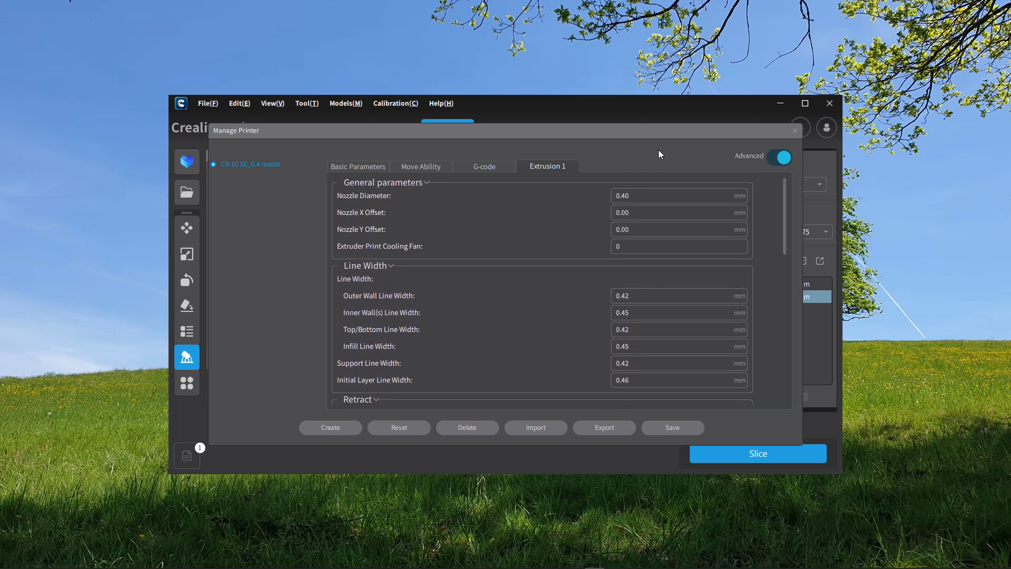
pyautogui.click(774, 157)
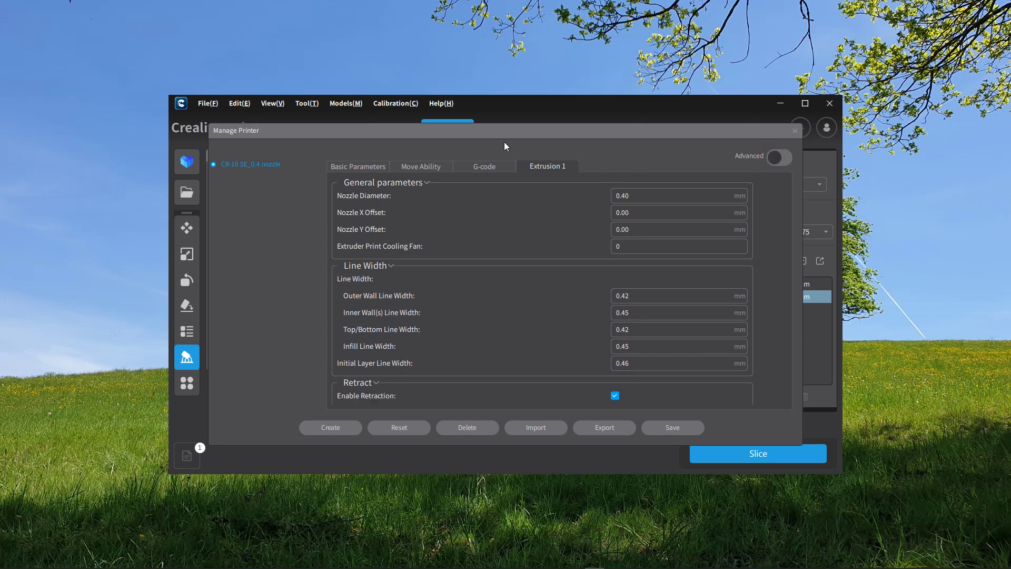
pyautogui.click(359, 169)
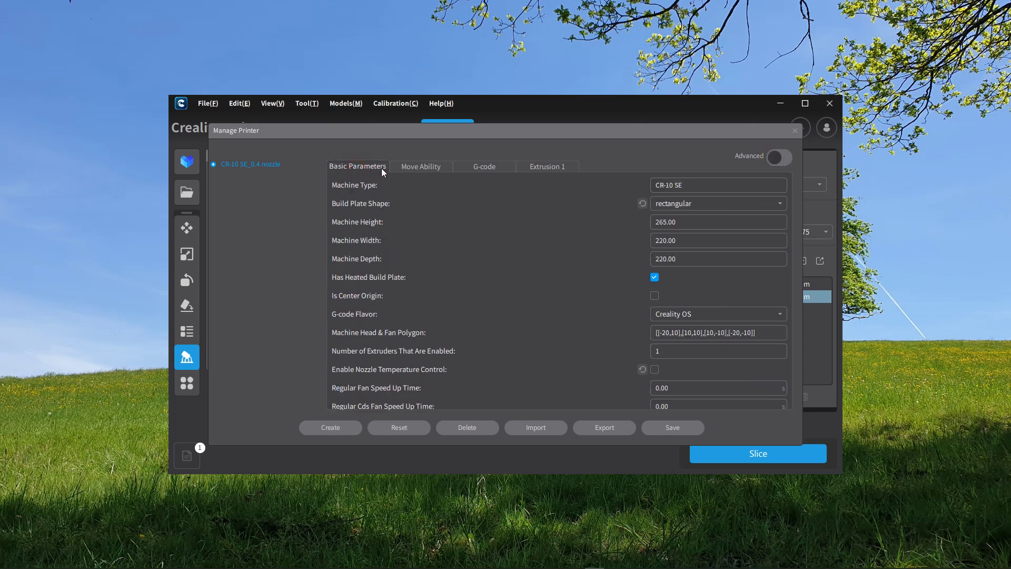
pyautogui.click(795, 131)
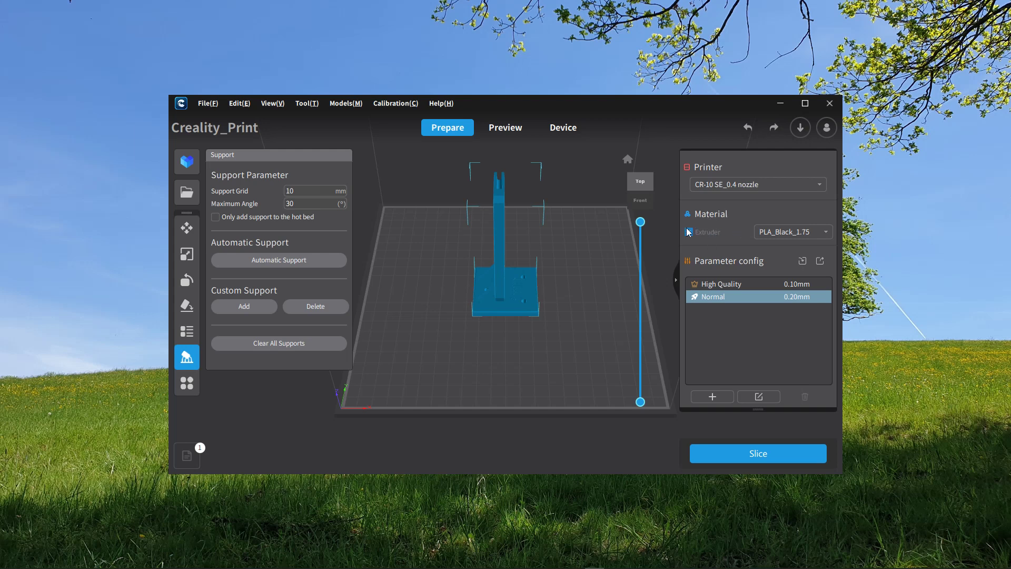
# - Try Generic-PLA_1.75 and CR-PETG_1.75 as the extruder material
pyautogui.click(826, 232)
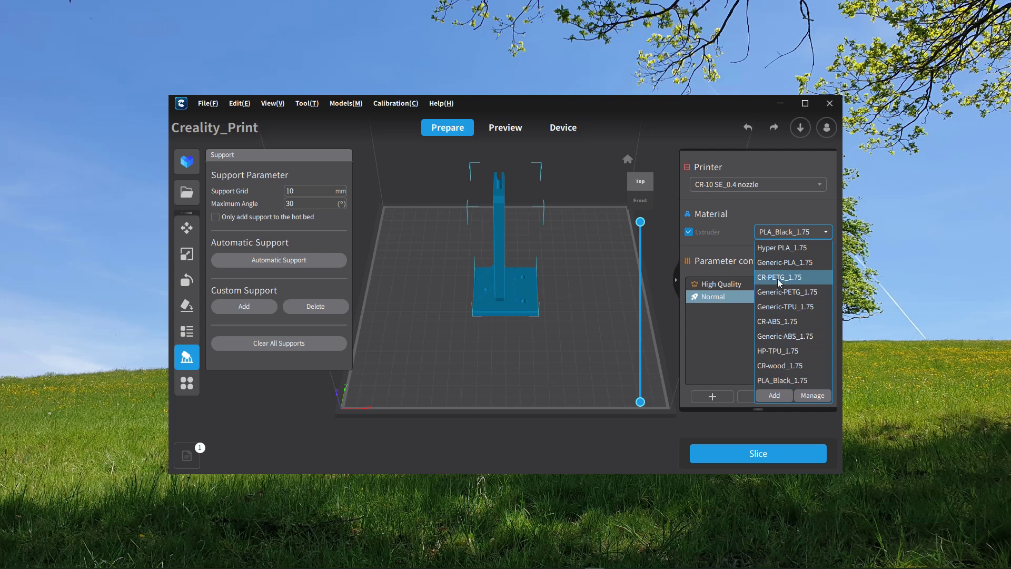
pyautogui.click(786, 263)
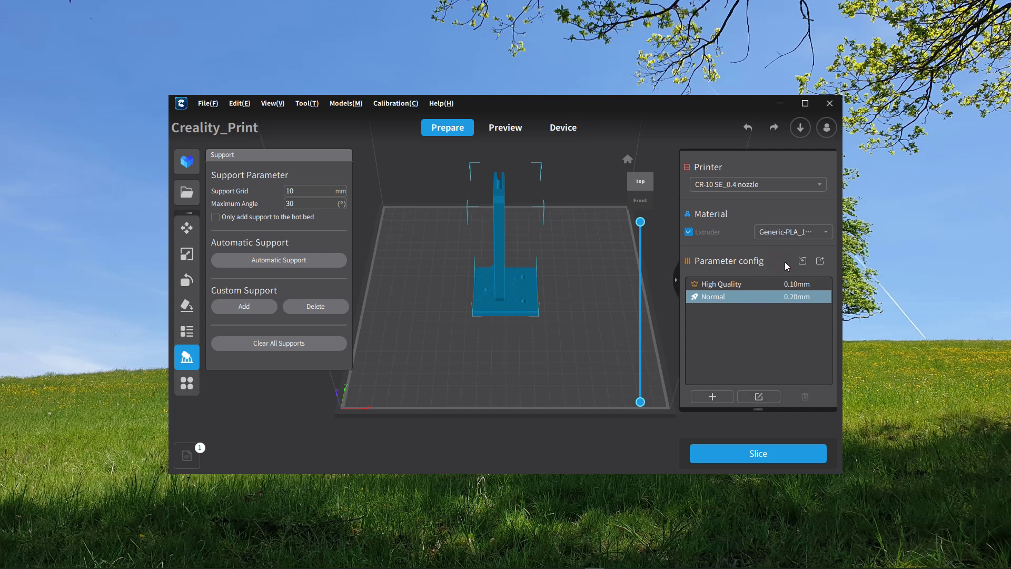
pyautogui.click(828, 233)
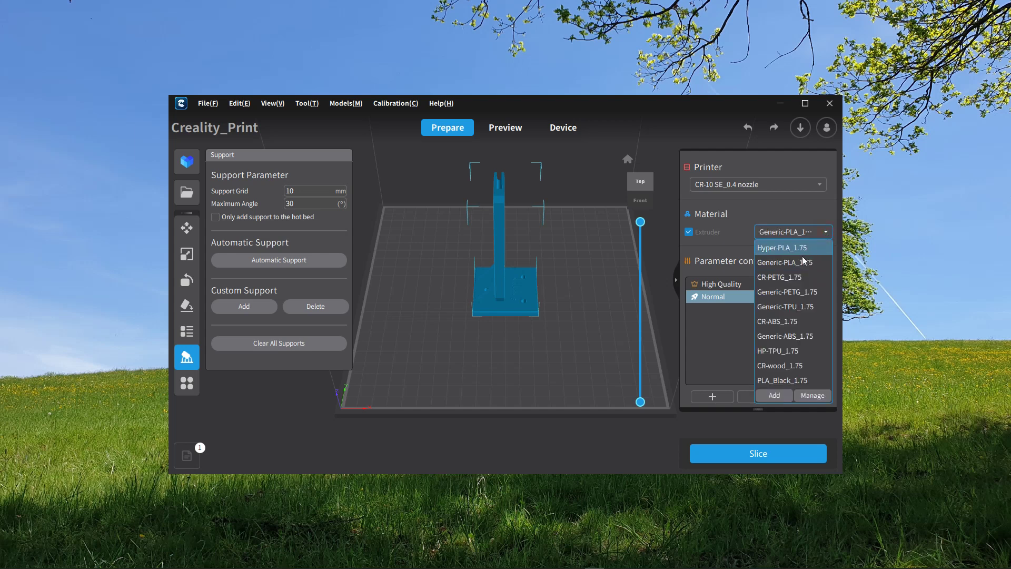
pyautogui.click(785, 278)
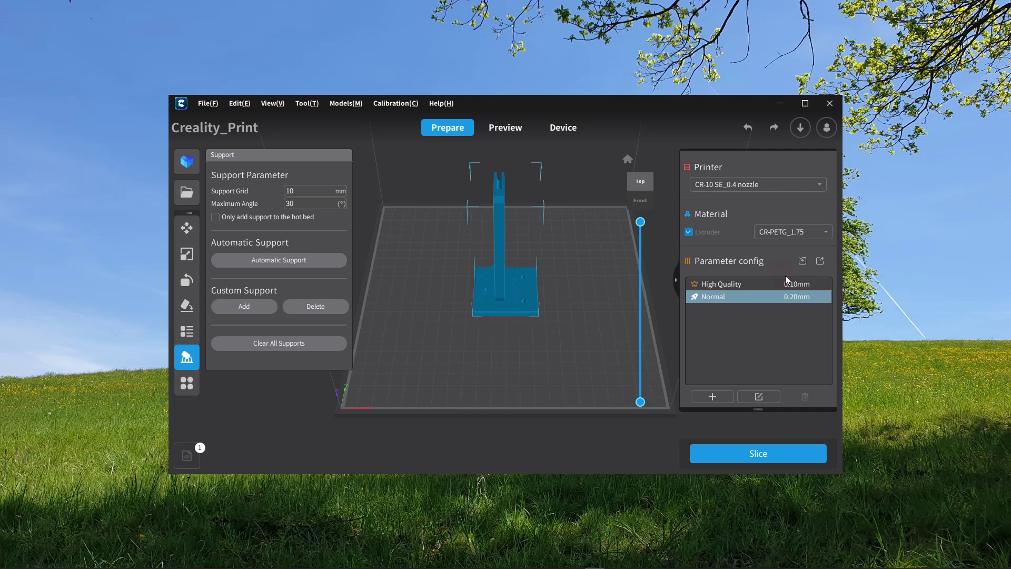
# - Set the extruder material to Generic-PLA_1.75 and view the parameter summaries of the High Quality and Normal configurations
pyautogui.click(826, 232)
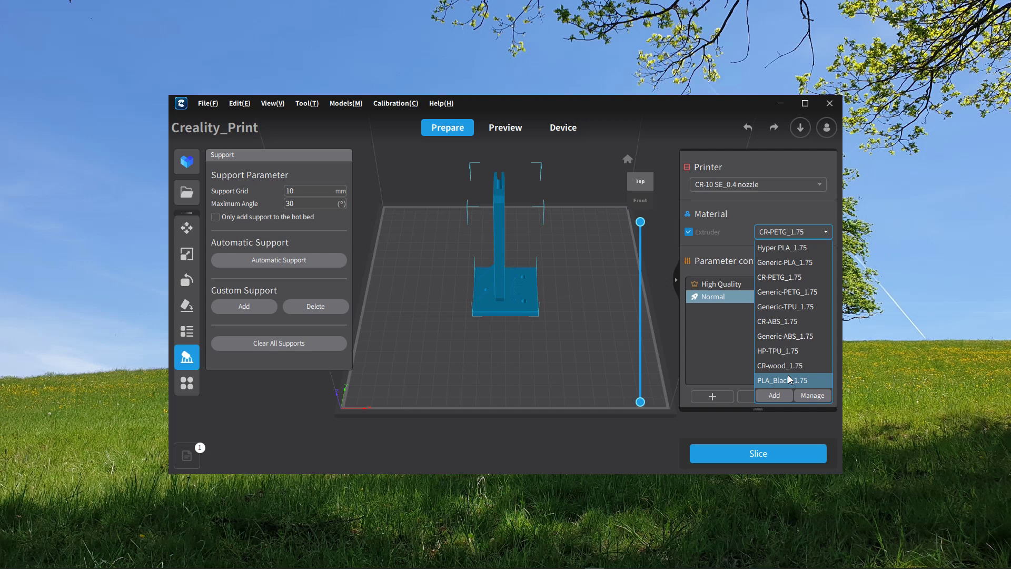
pyautogui.click(827, 234)
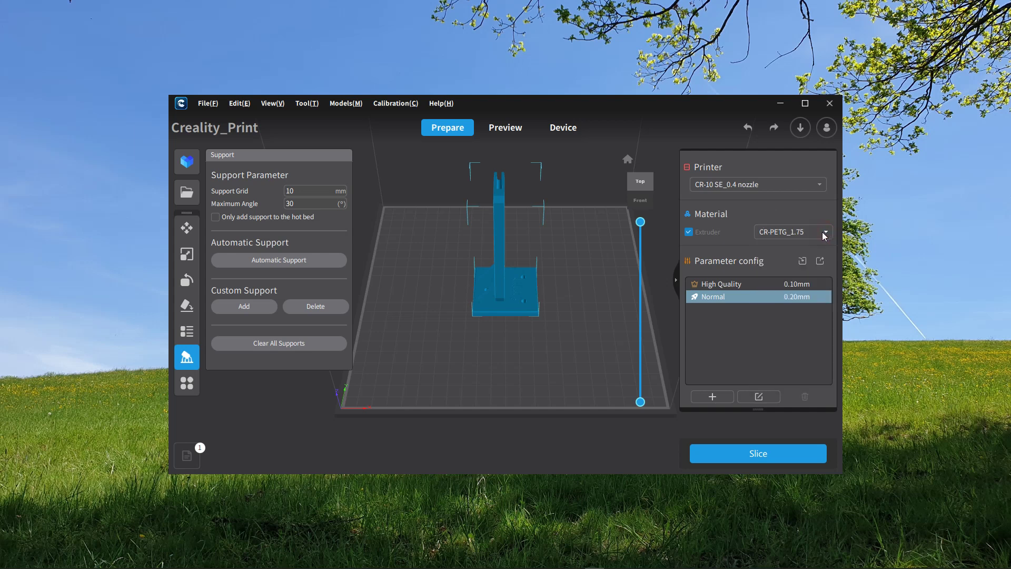
pyautogui.click(828, 230)
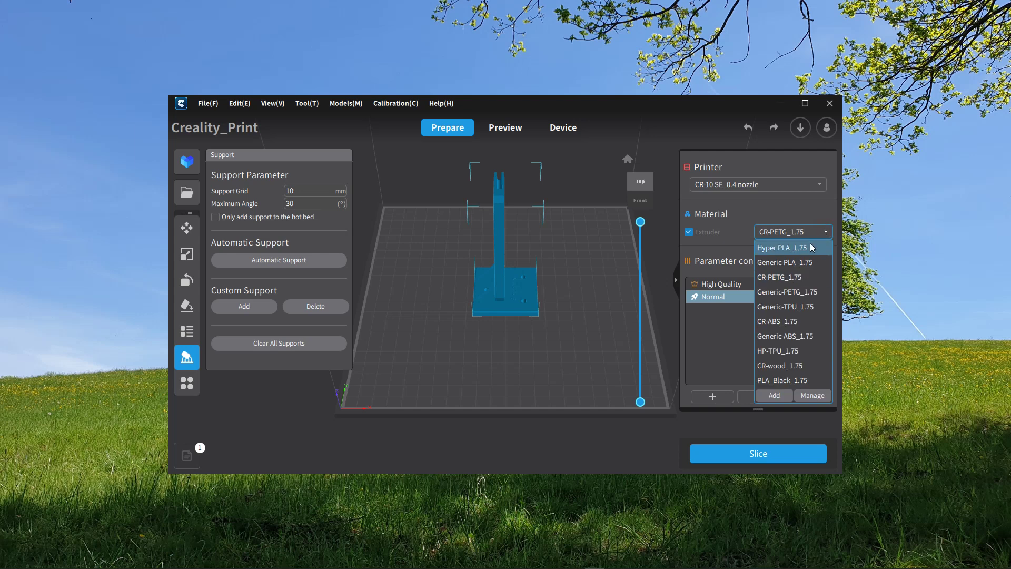
pyautogui.click(792, 263)
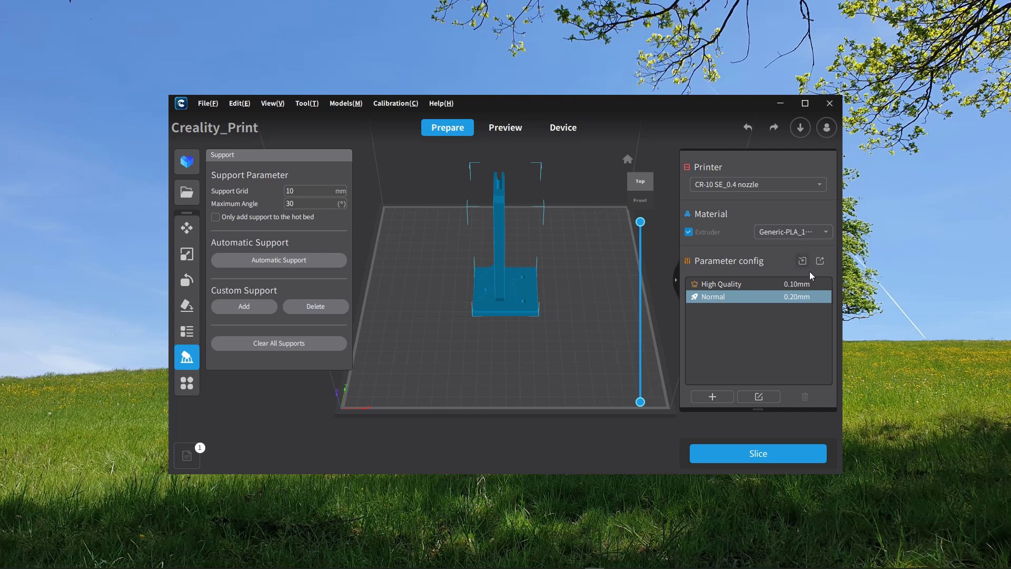
pyautogui.moveTo(725, 297)
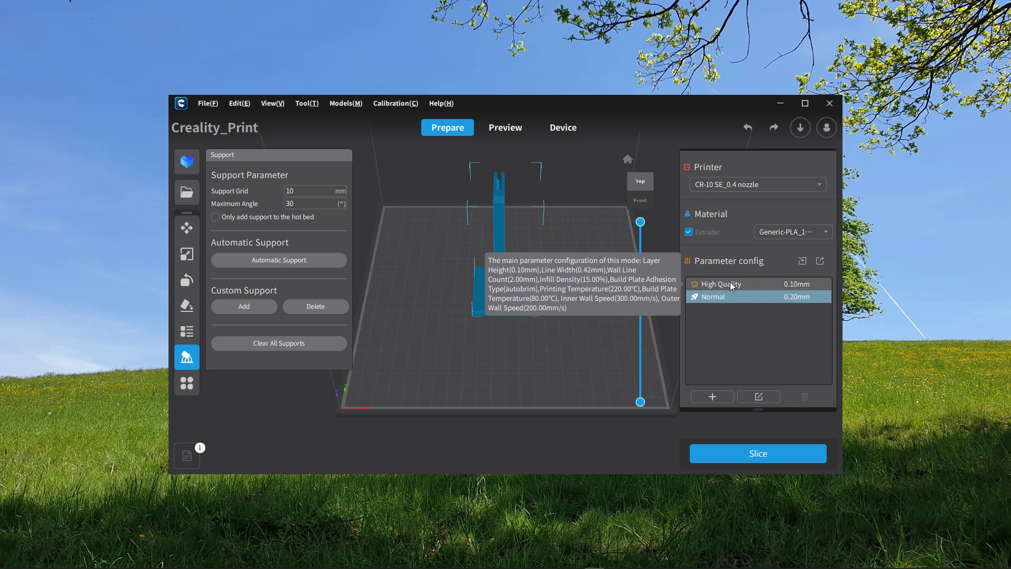
pyautogui.moveTo(784, 299)
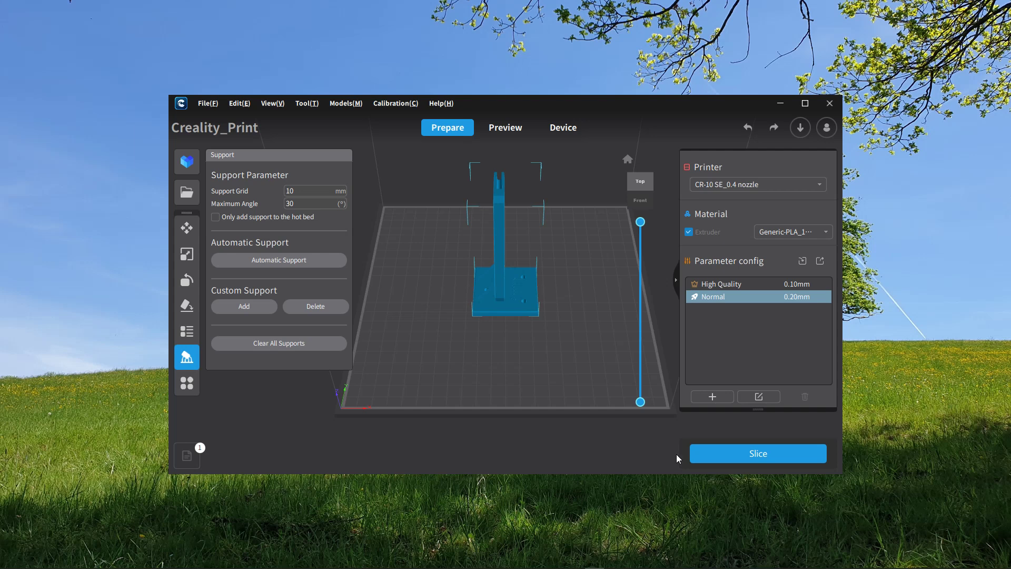
# - Slice the model with the Normal 0.20 mm configuration and inspect the G-code preview from the front and right
pyautogui.click(760, 454)
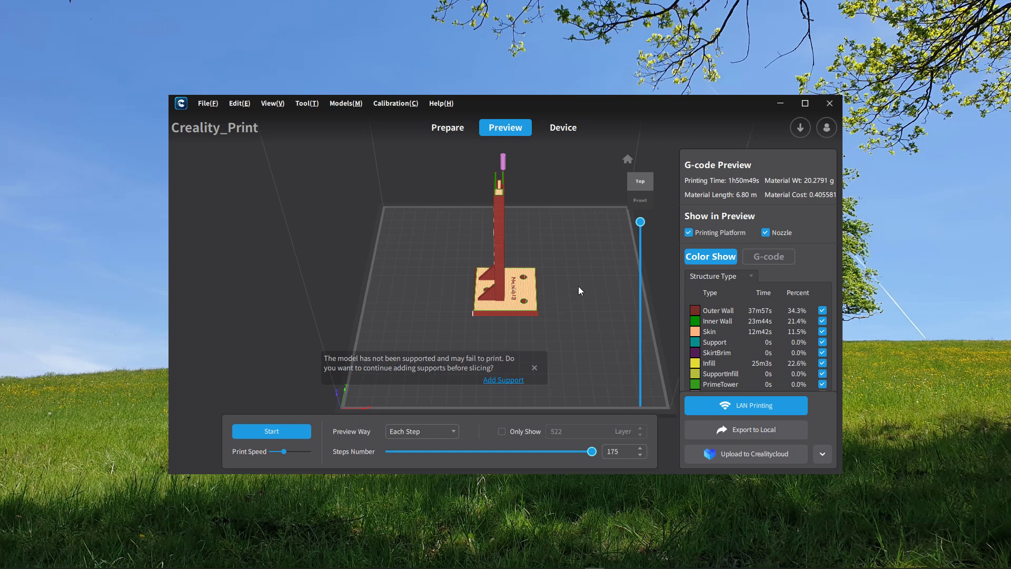
pyautogui.click(647, 182)
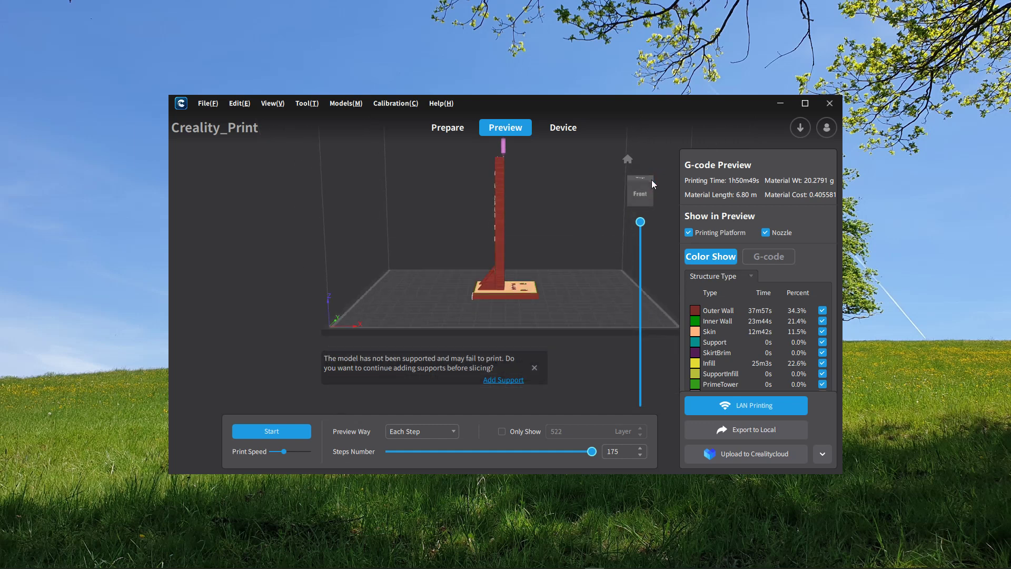
pyautogui.click(651, 192)
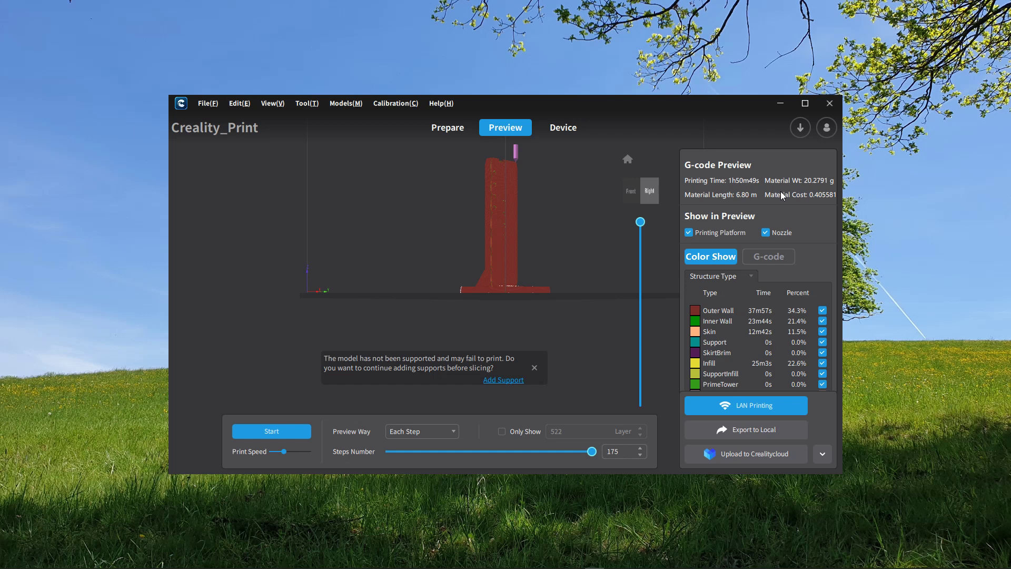
# - Prepare the sliced G-code for LAN printing under its suggested name and enable print calibration for the CR-10 SE
pyautogui.click(744, 406)
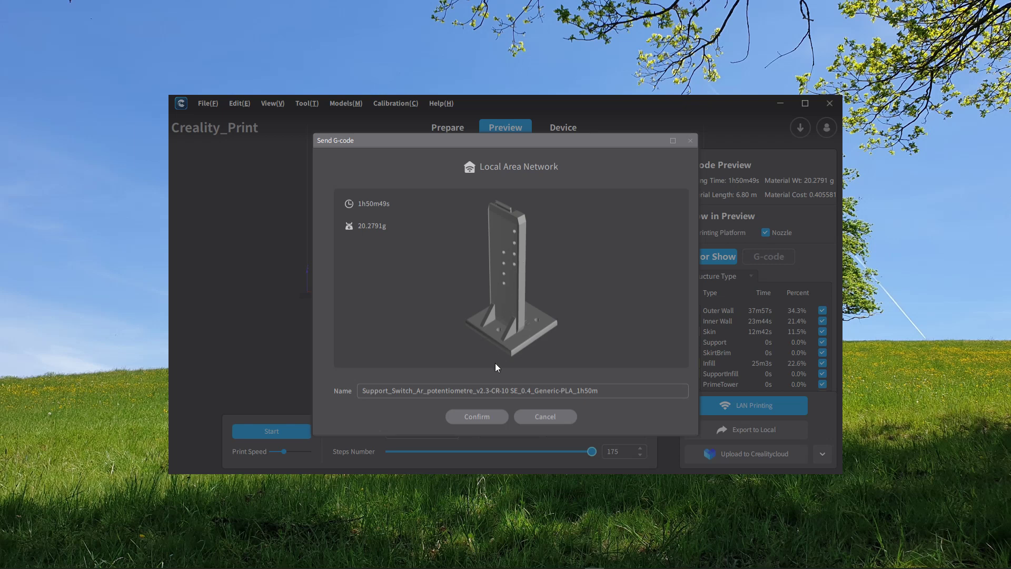
pyautogui.click(476, 416)
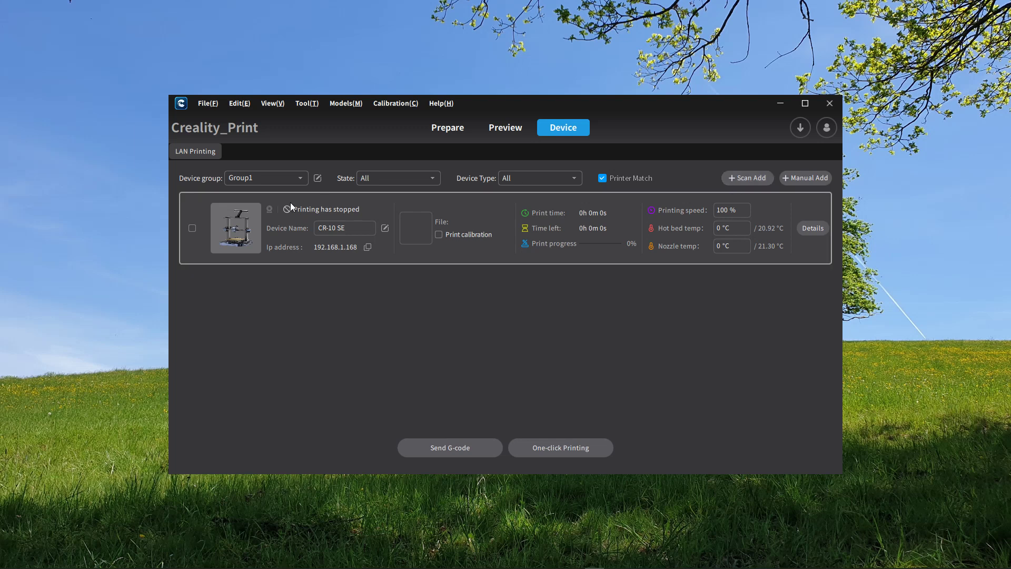
pyautogui.click(192, 229)
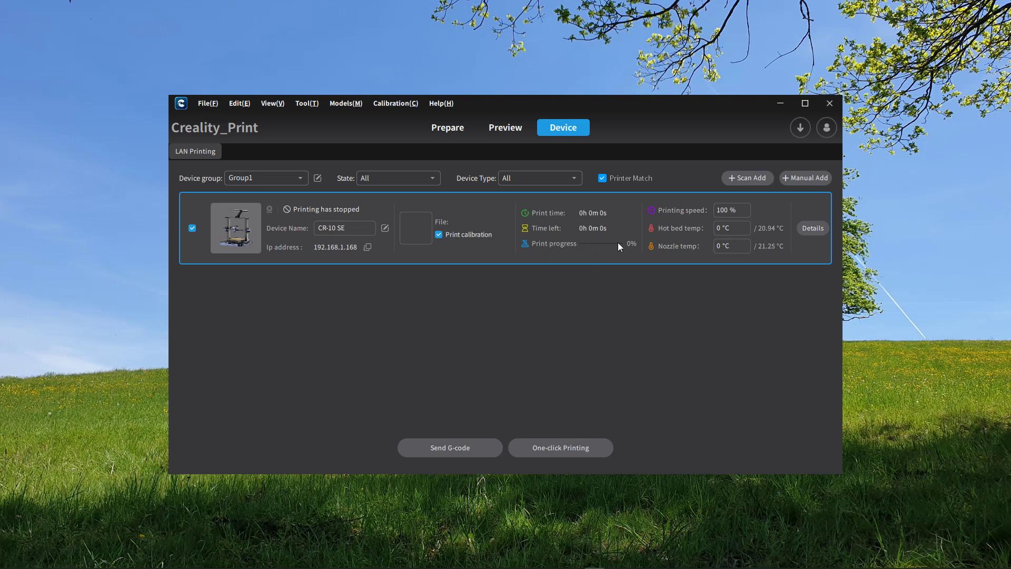
pyautogui.click(545, 245)
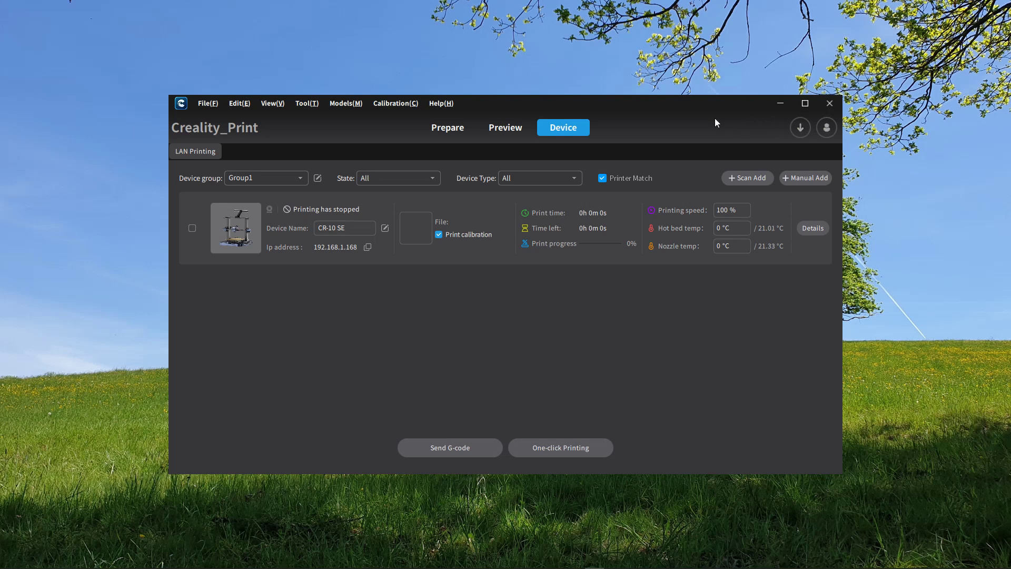
# - Try the Light Theme for the interface colours and switch back to the Dark Theme
pyautogui.click(395, 103)
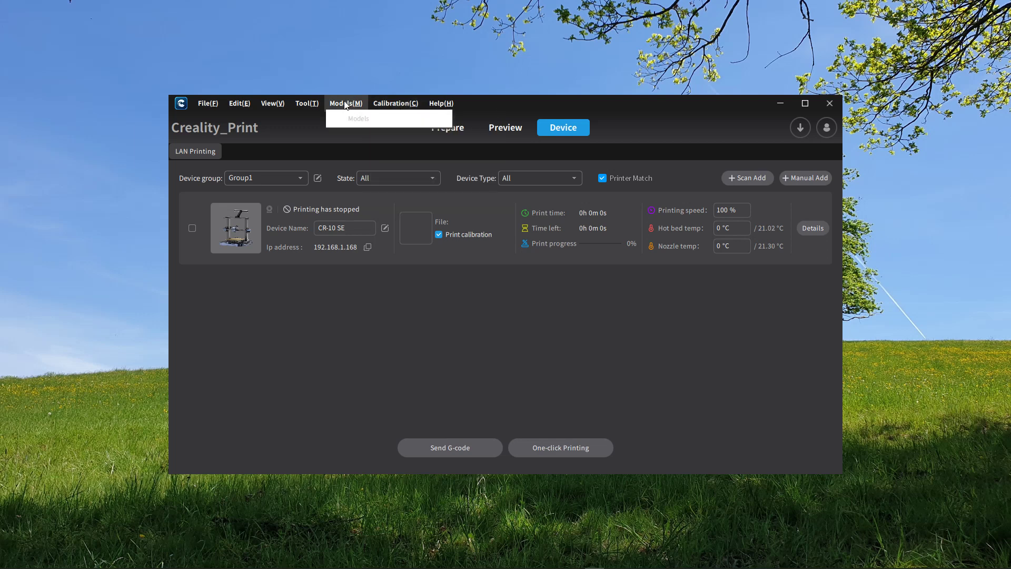
pyautogui.moveTo(306, 104)
pyautogui.moveTo(329, 122)
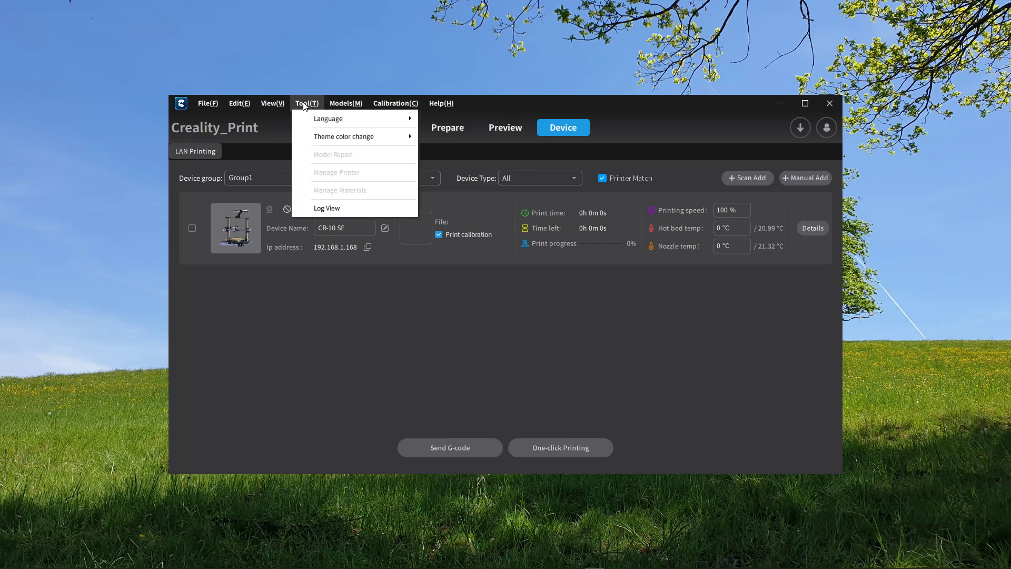
pyautogui.moveTo(331, 139)
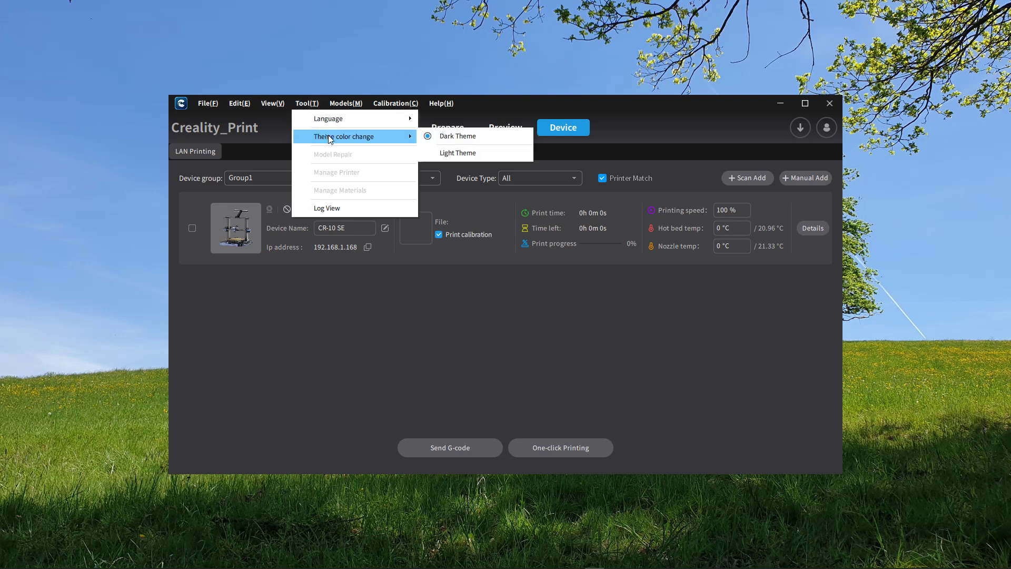
pyautogui.click(449, 153)
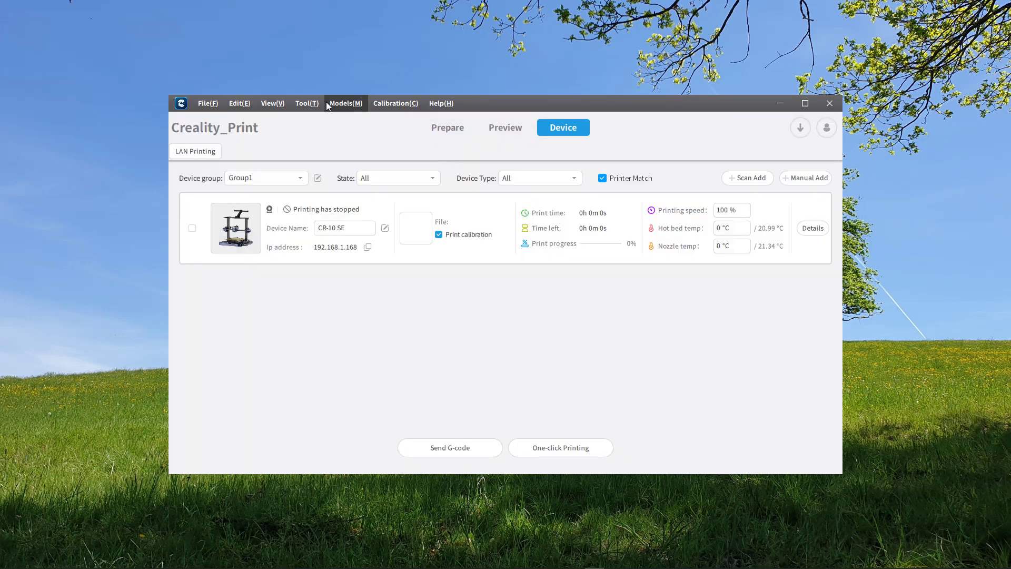
pyautogui.click(307, 103)
pyautogui.moveTo(406, 138)
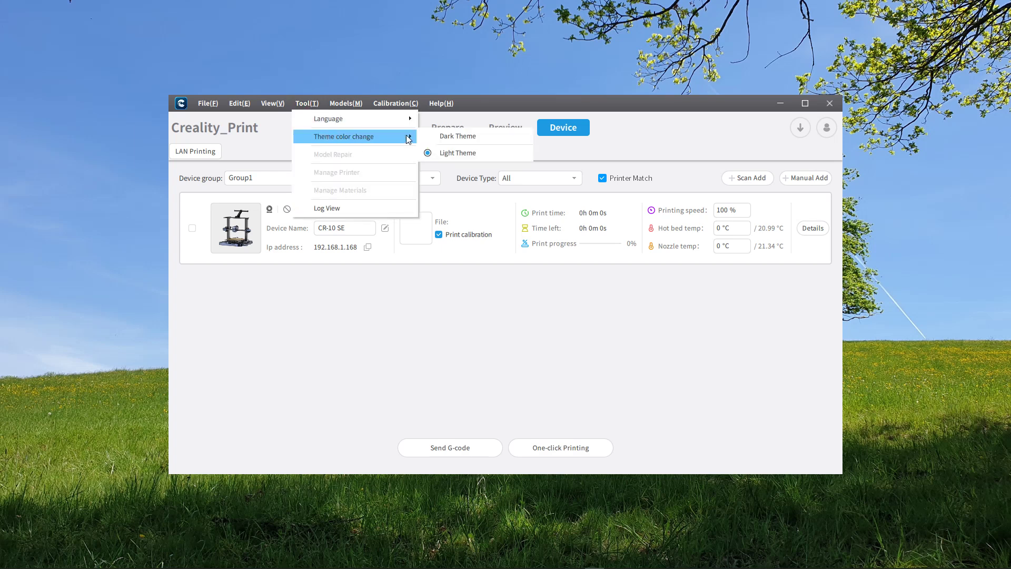
pyautogui.click(438, 135)
pyautogui.click(274, 105)
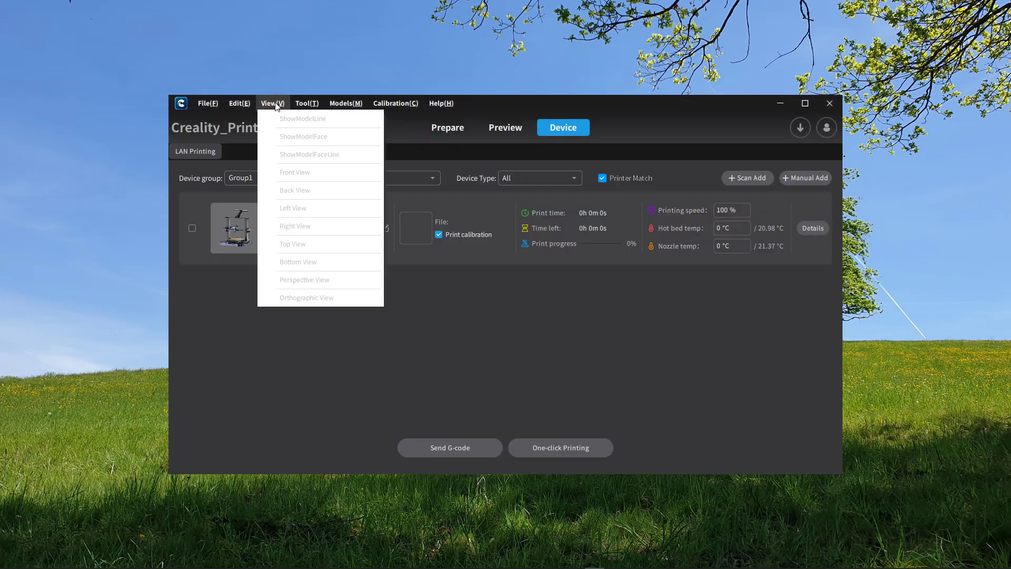
pyautogui.moveTo(238, 105)
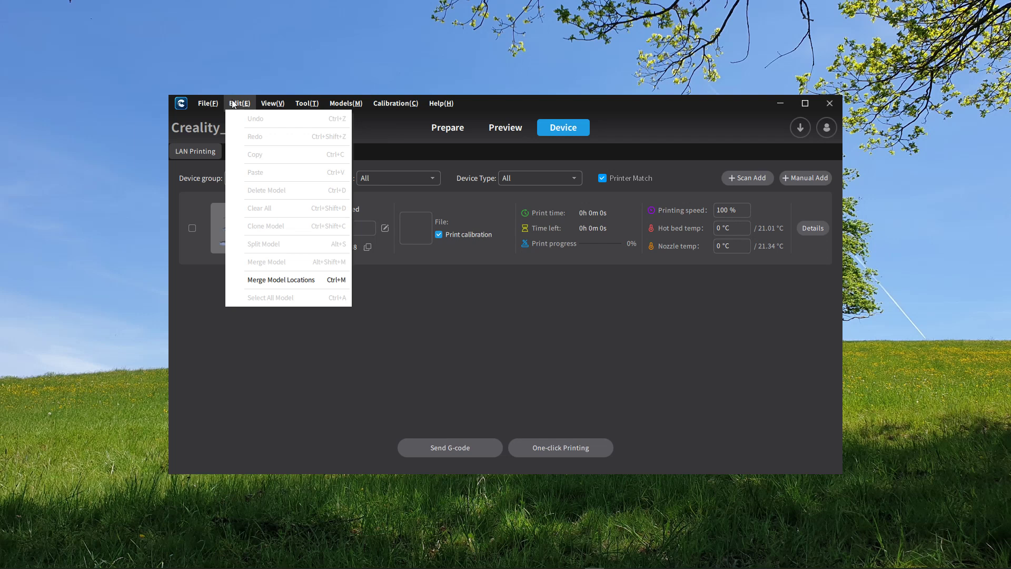
pyautogui.moveTo(207, 103)
pyautogui.click(525, 345)
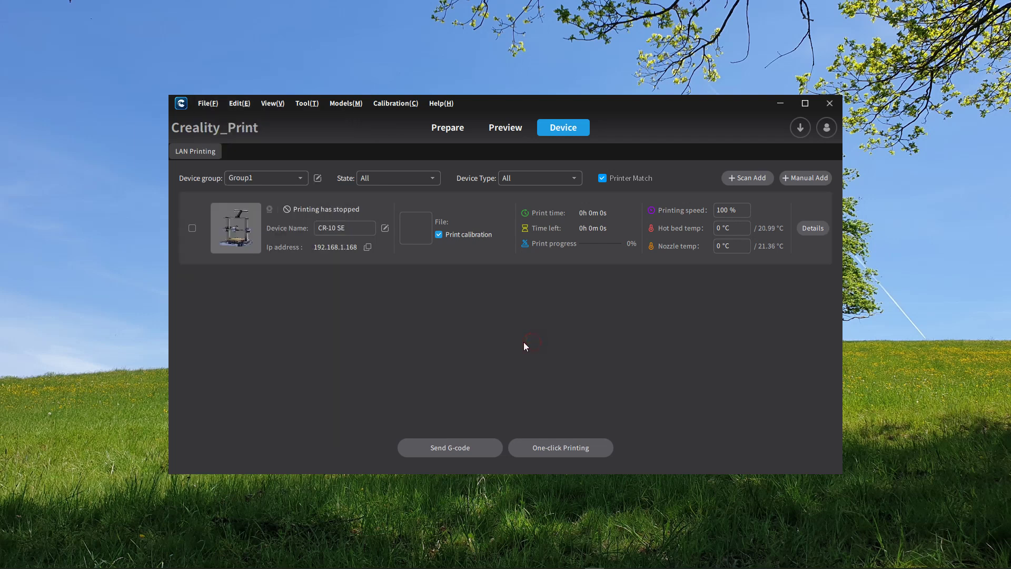